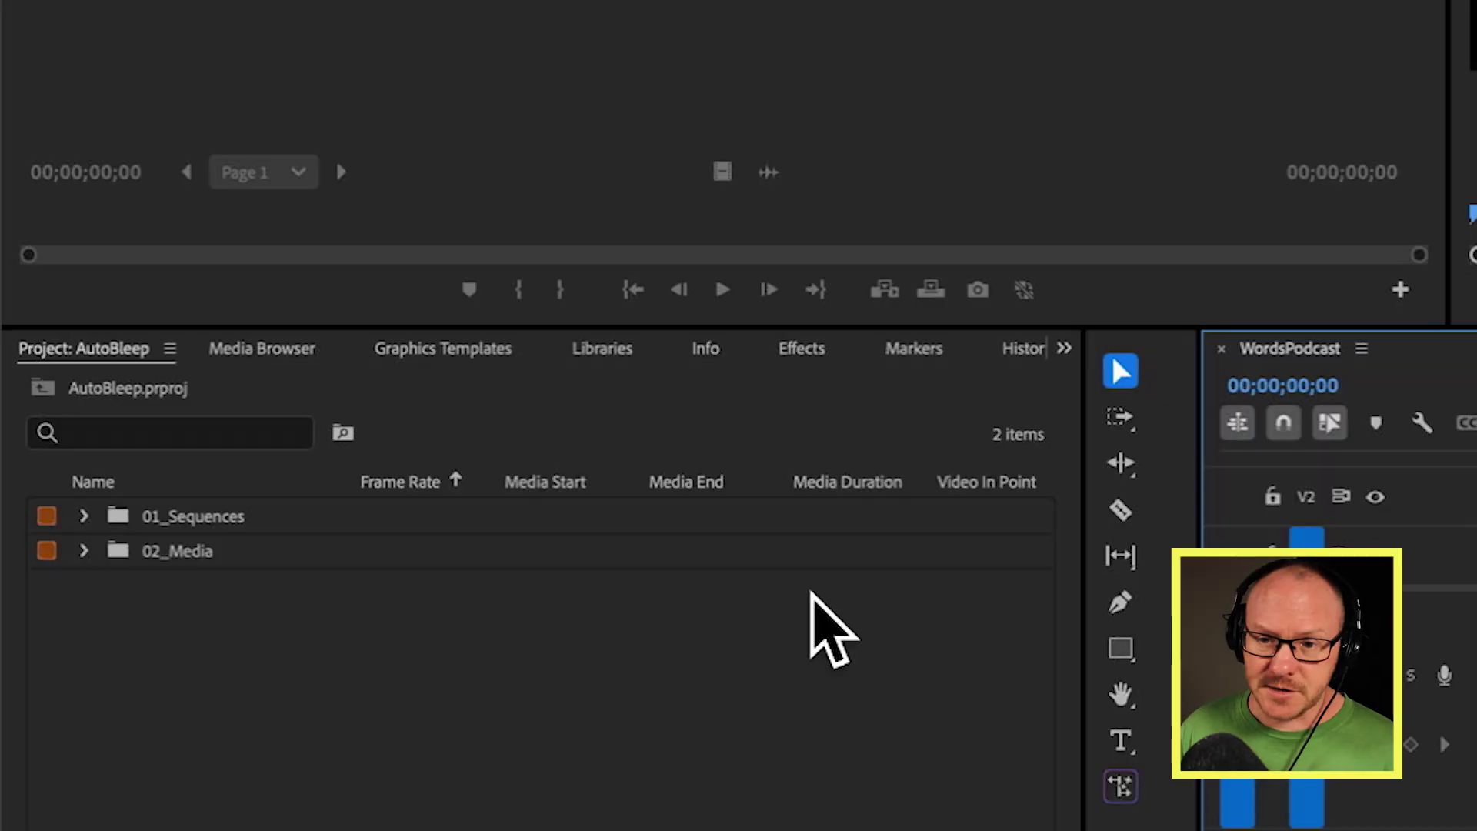
Transcribe The History of the Word F.wav from 02_Media in English with separate speakers.
left_click(84, 551)
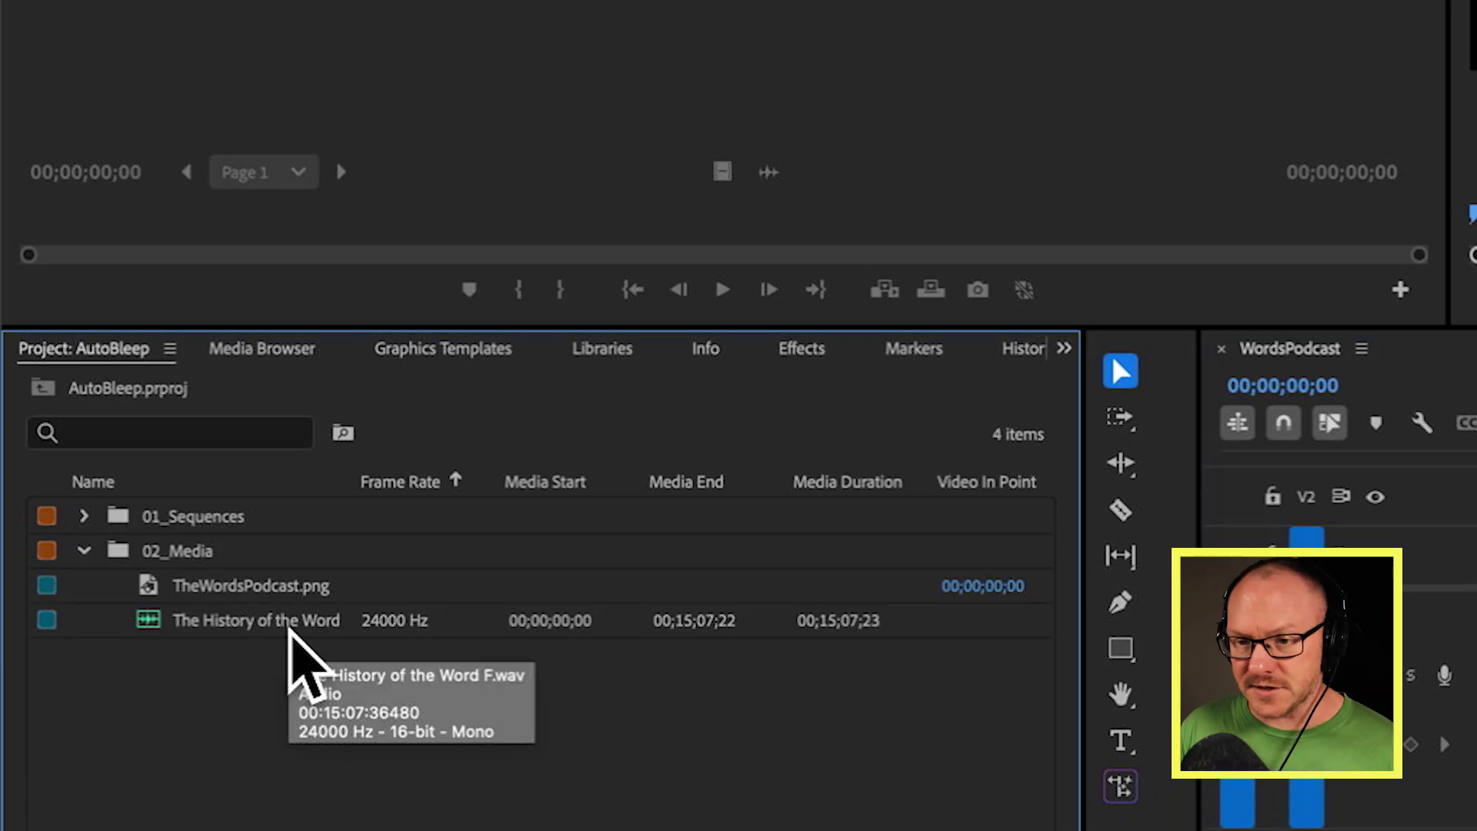
left_click(296, 631)
right_click(199, 625)
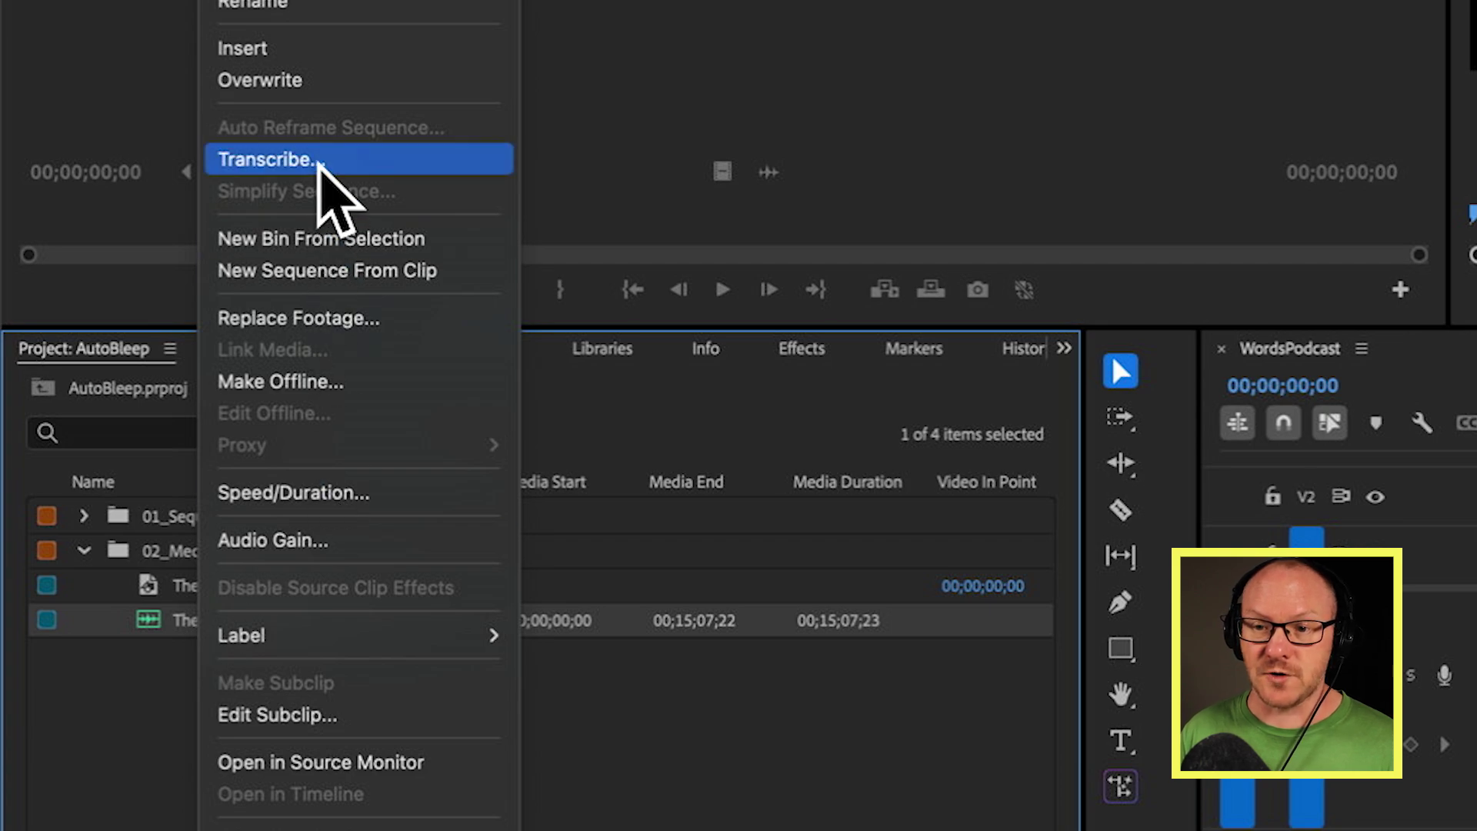
left_click(319, 159)
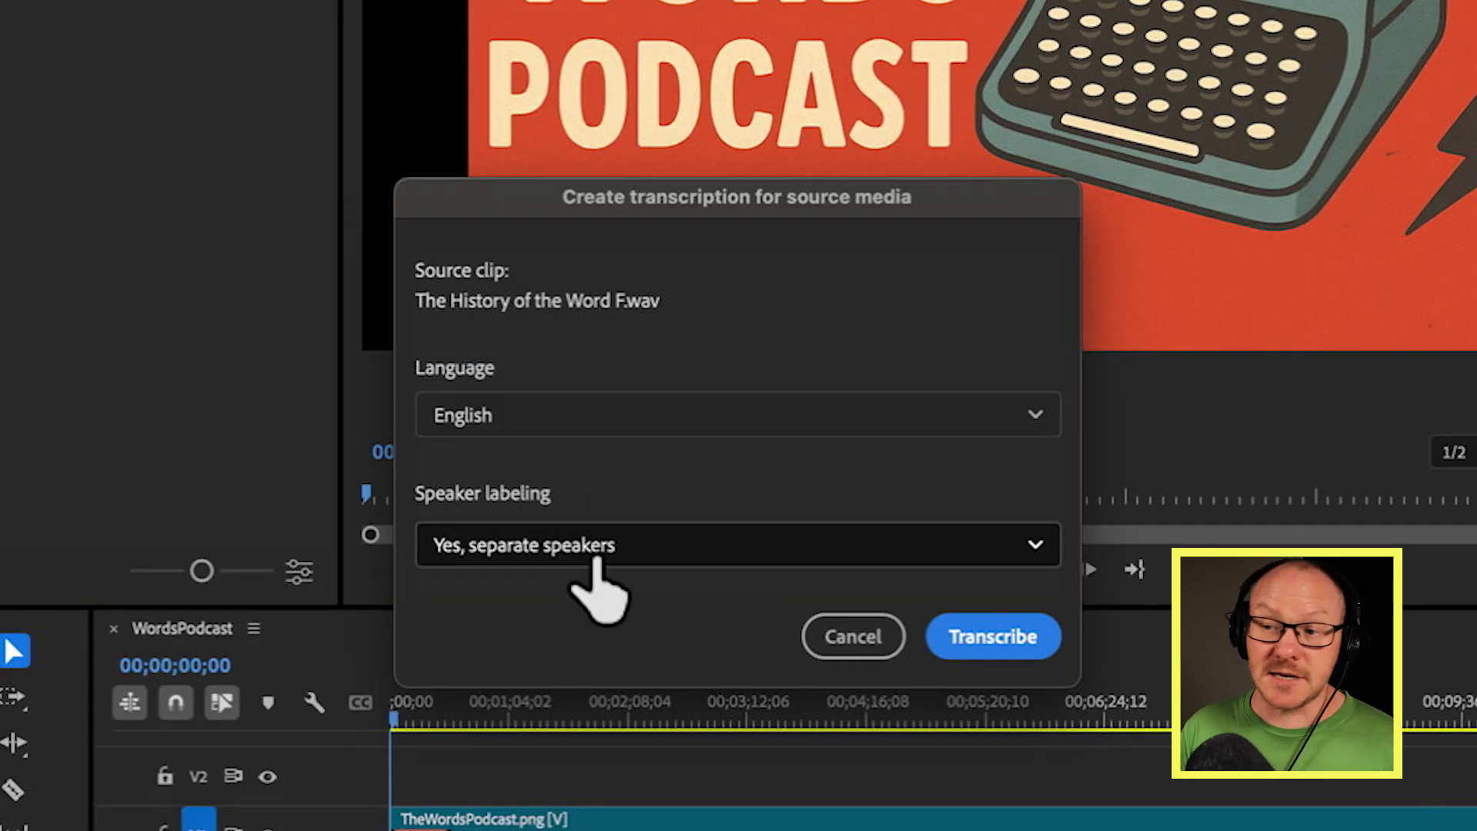
left_click(1029, 628)
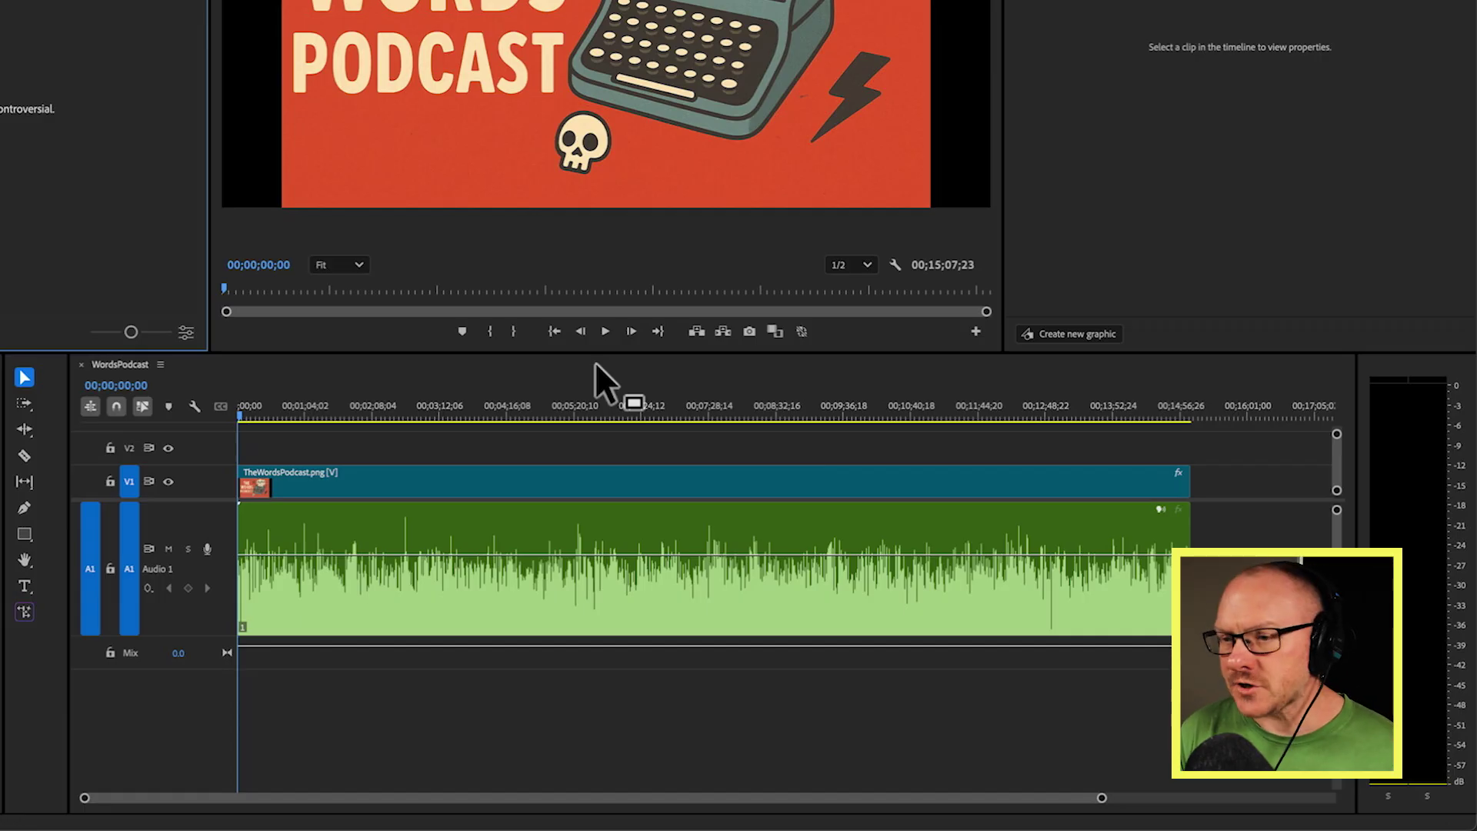
Lock V1, search the transcript for 'fuck', and lift all 50 matches.
left_click(202, 483)
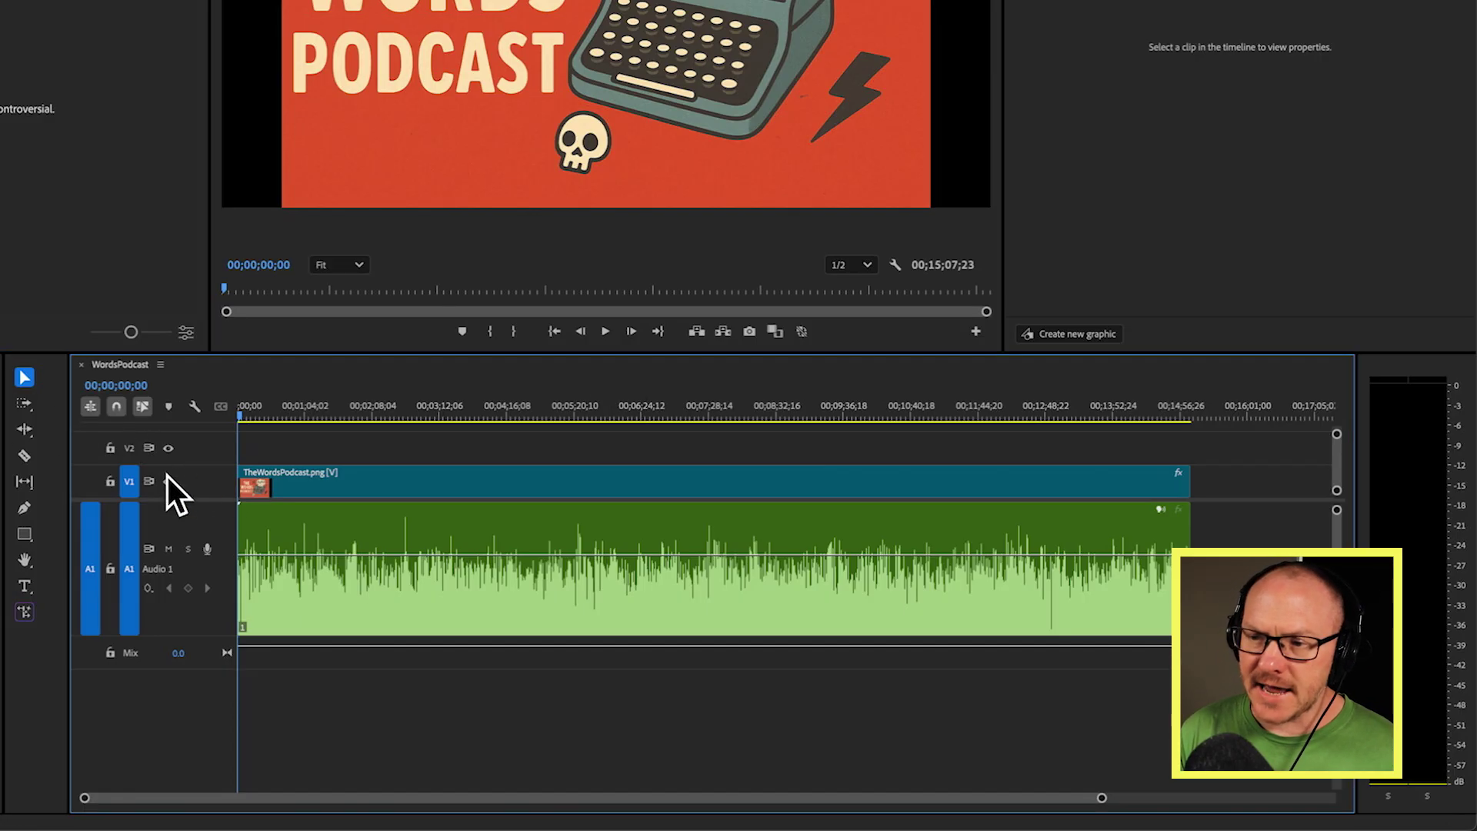
left_click(109, 483)
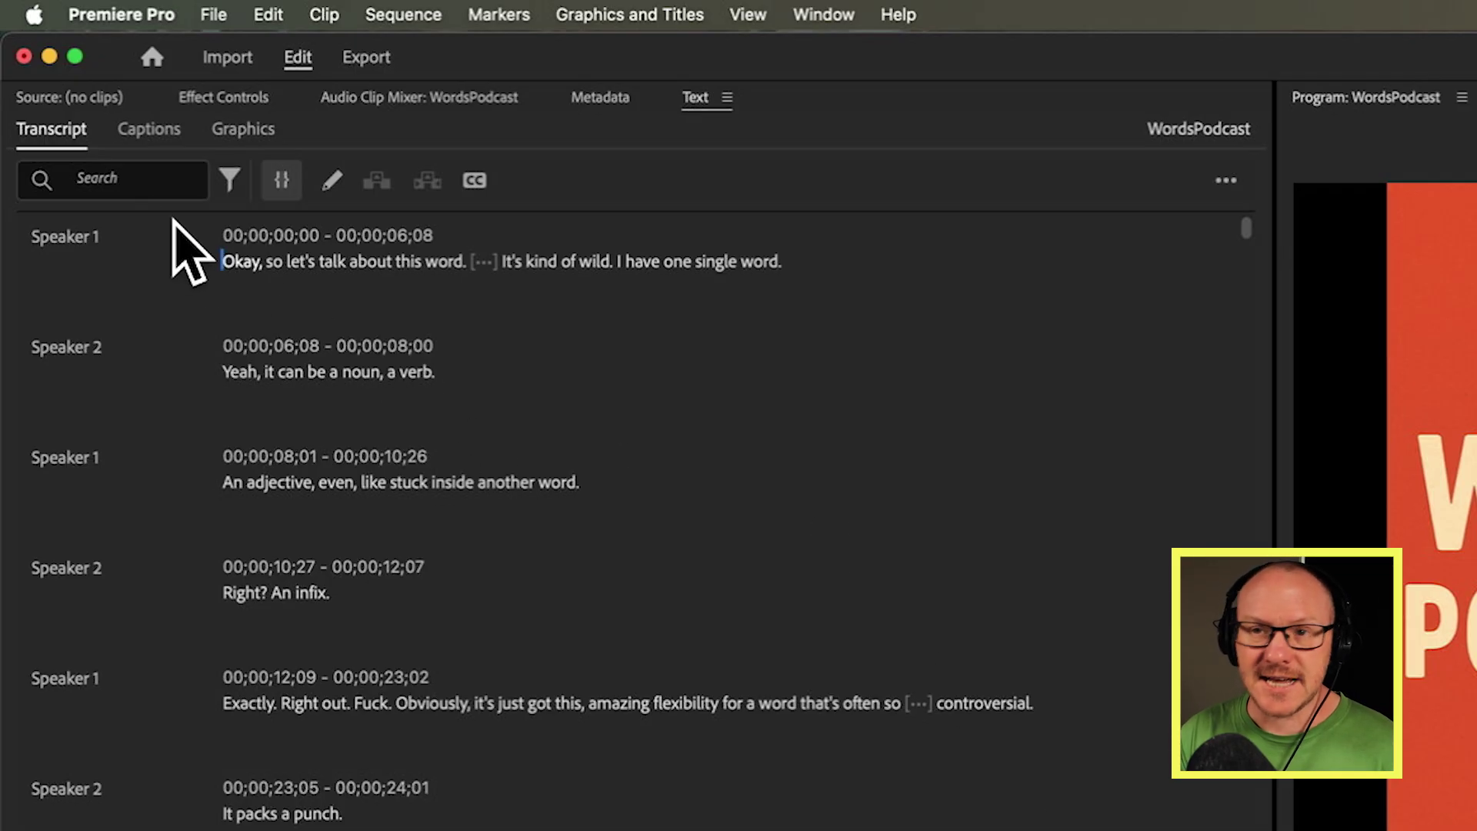
left_click(146, 177)
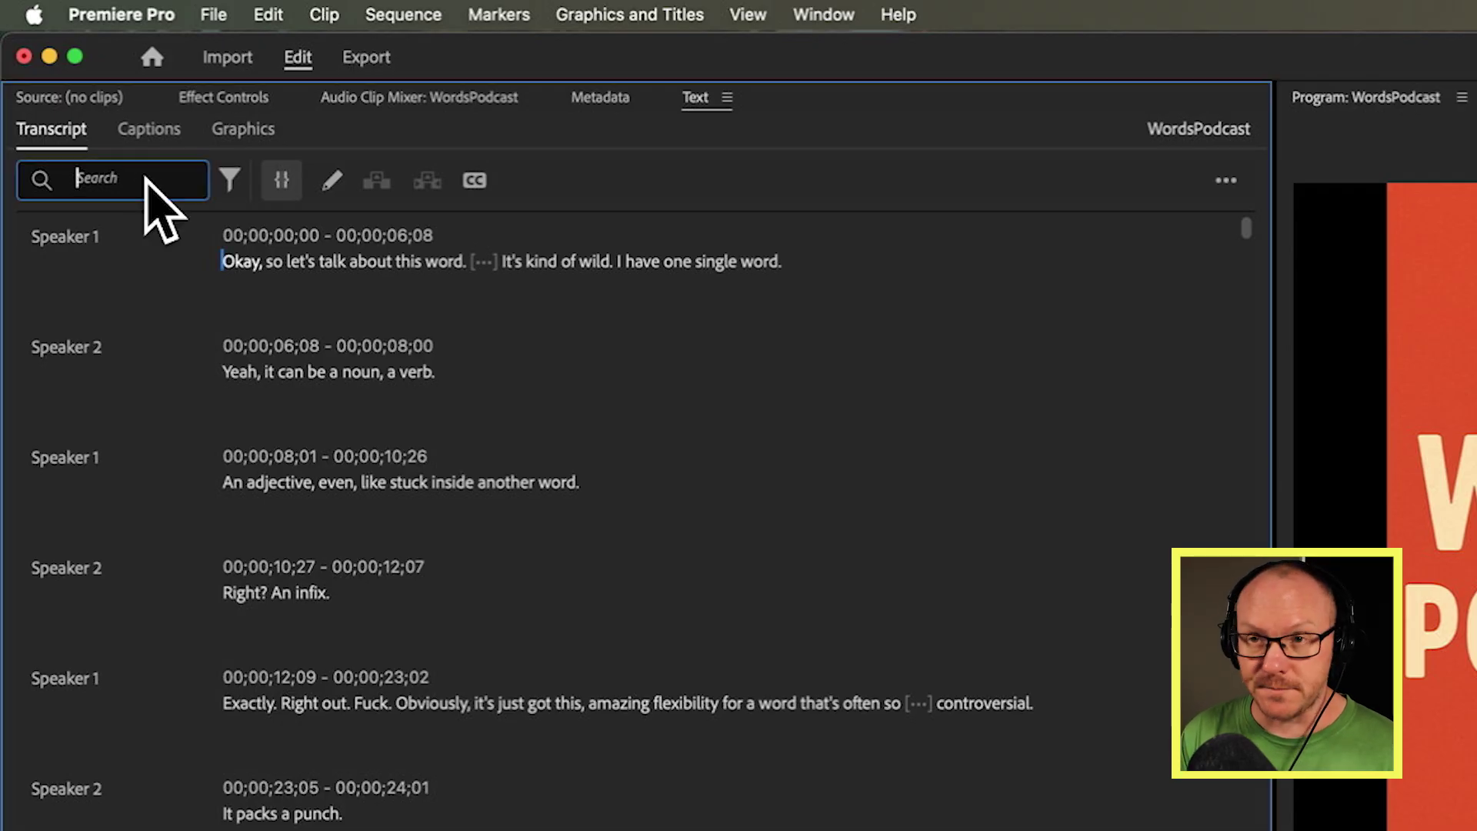
type("fuck")
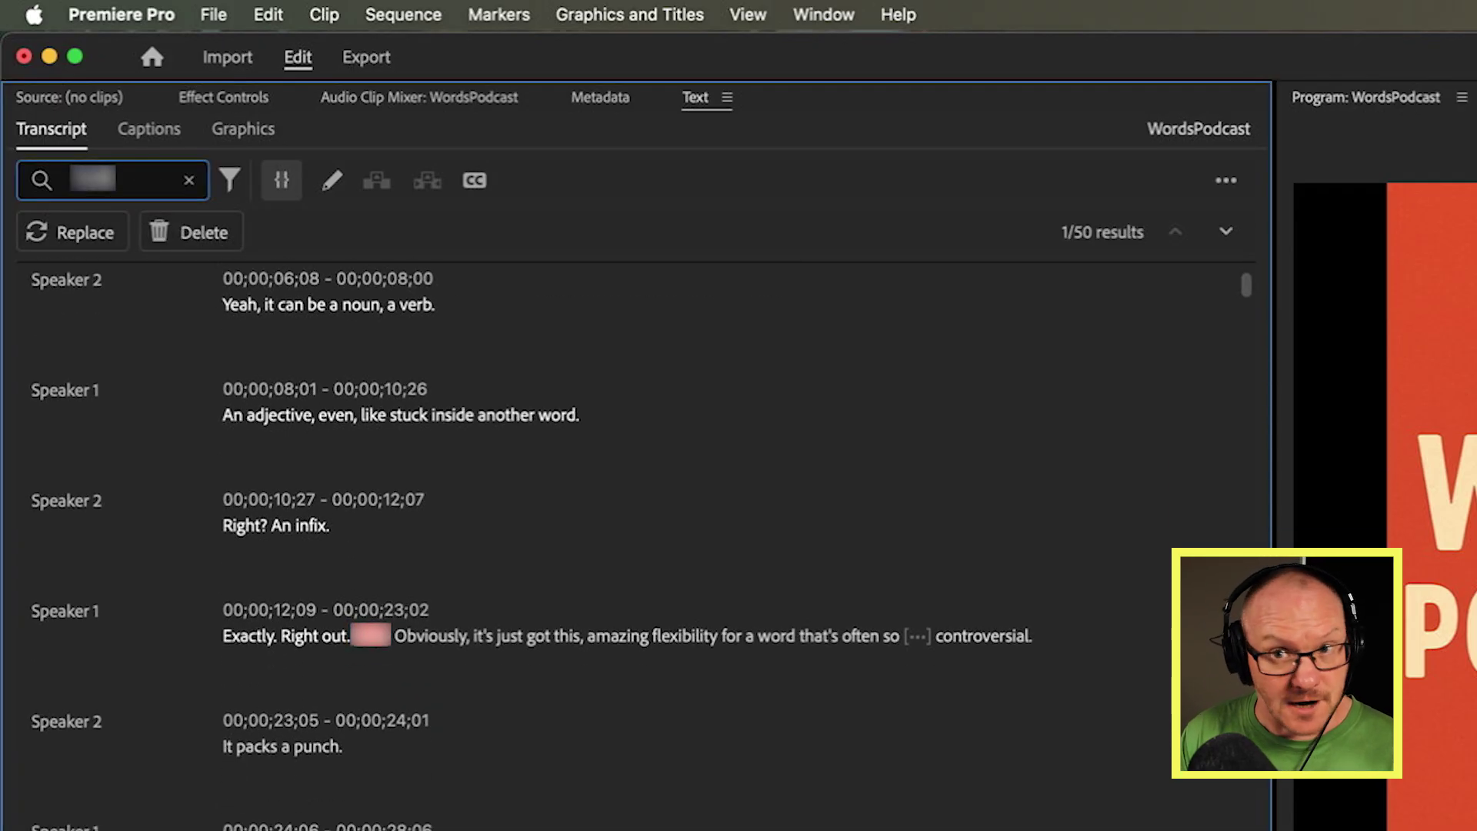
left_click(221, 235)
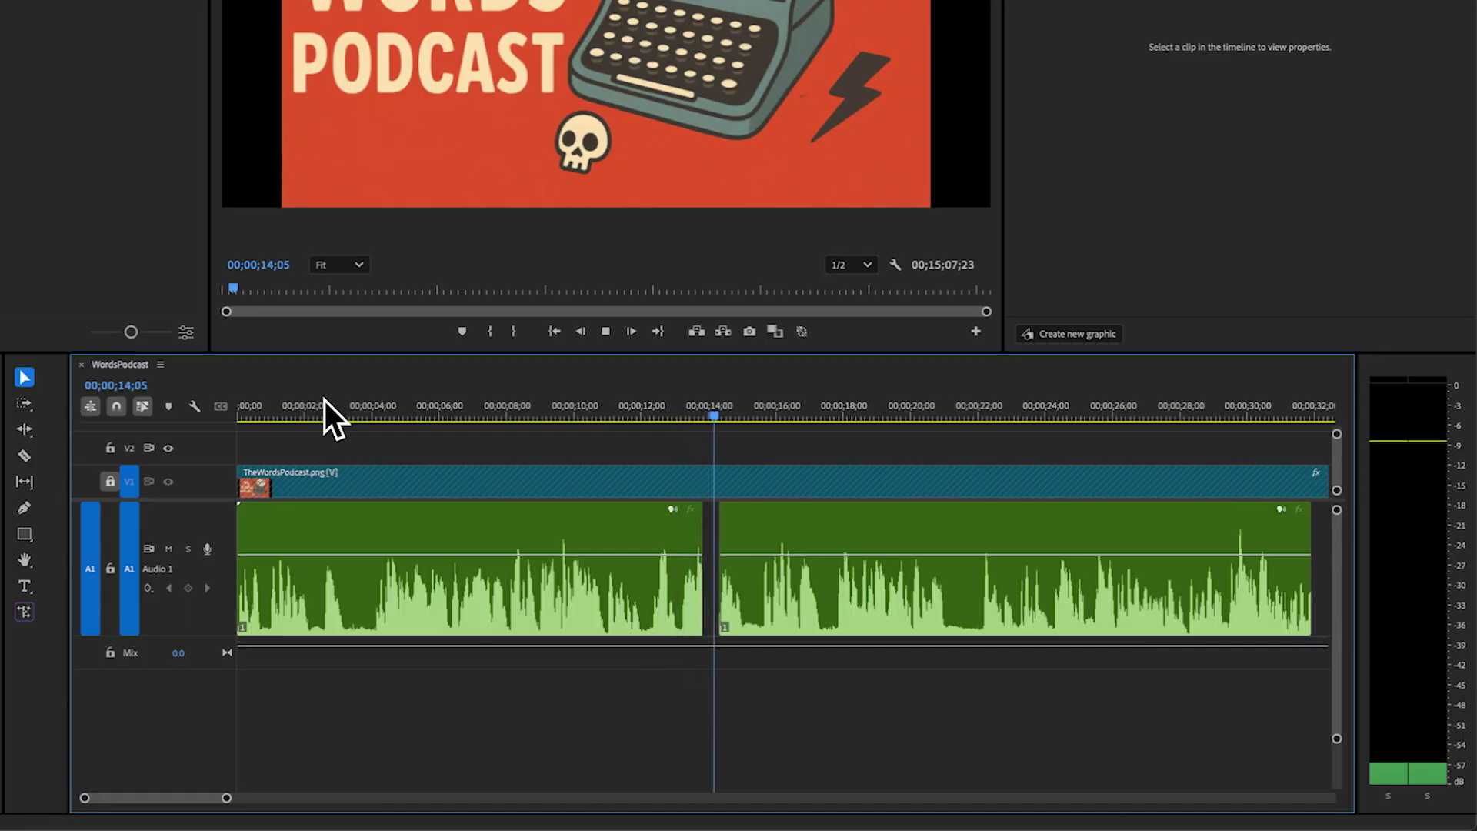
Zoom the timeline out and in while playing back the gaps left by the cuts.
key("minus")
key("minus")
key("space")
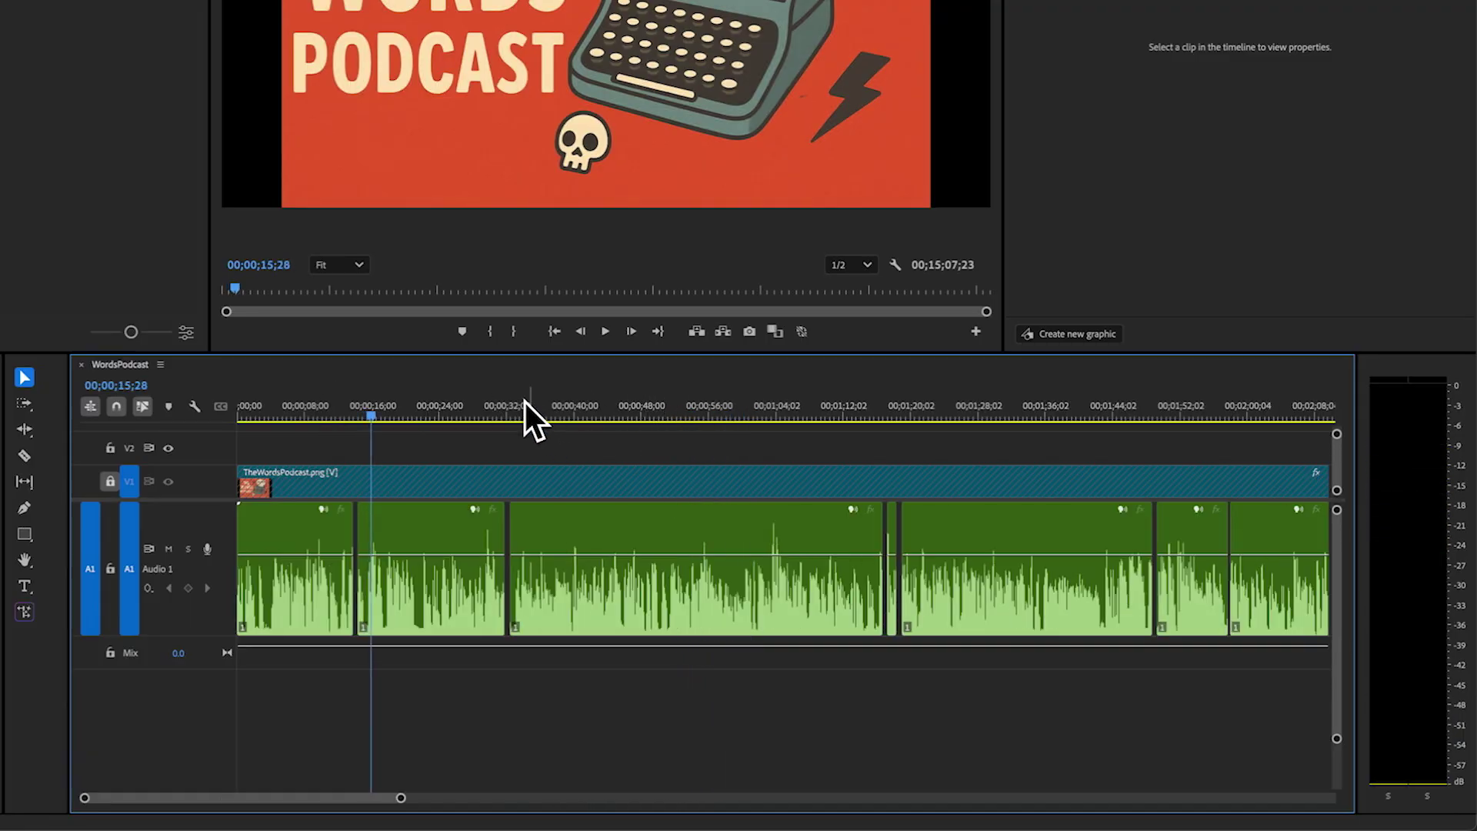
key("equal")
key("space")
key("equal")
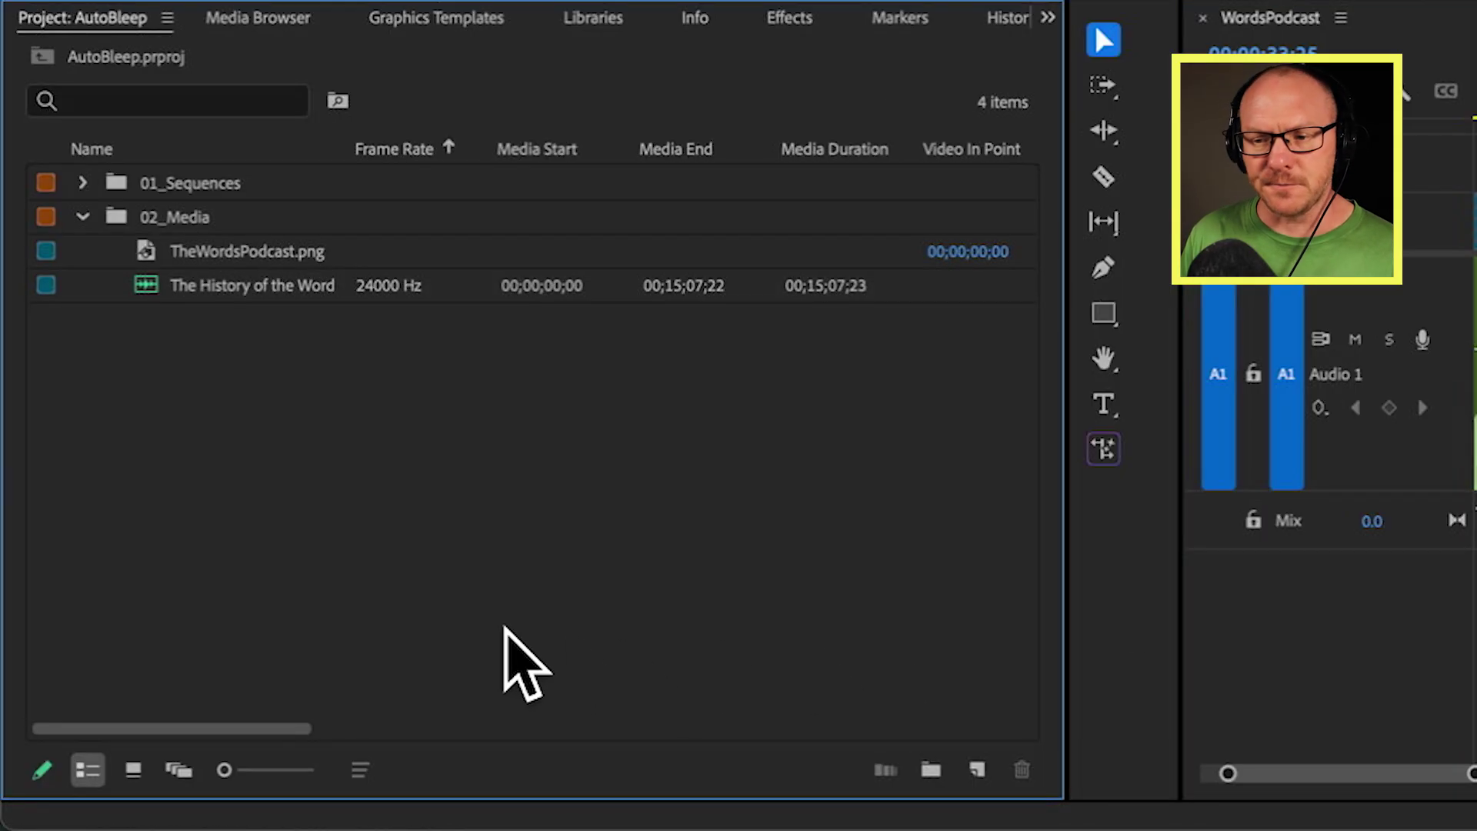
Add a new Bars and Tone clip on A2, stretched to the podcast's full 15-minute length.
left_click(977, 769)
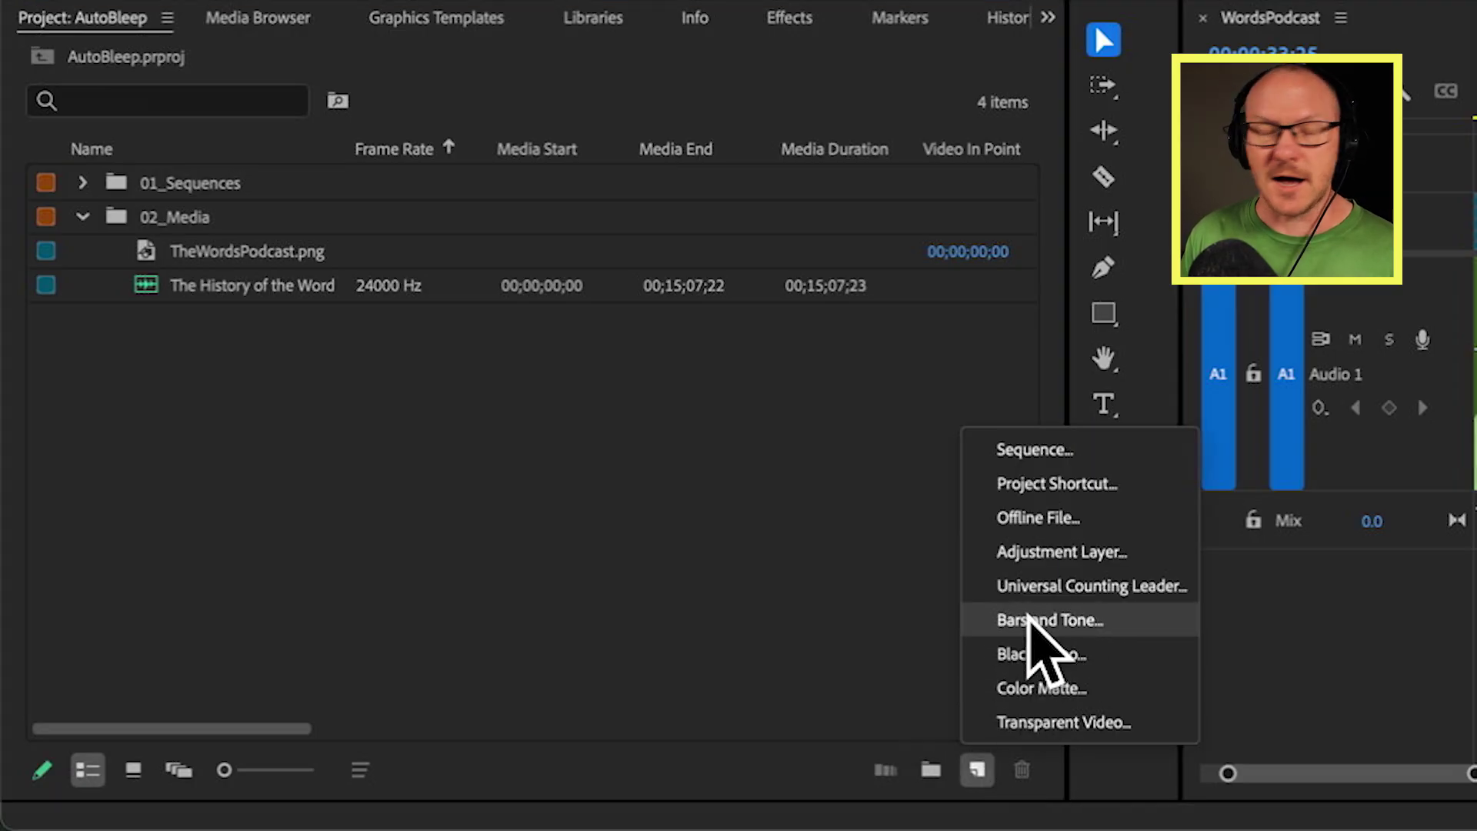
left_click(1029, 619)
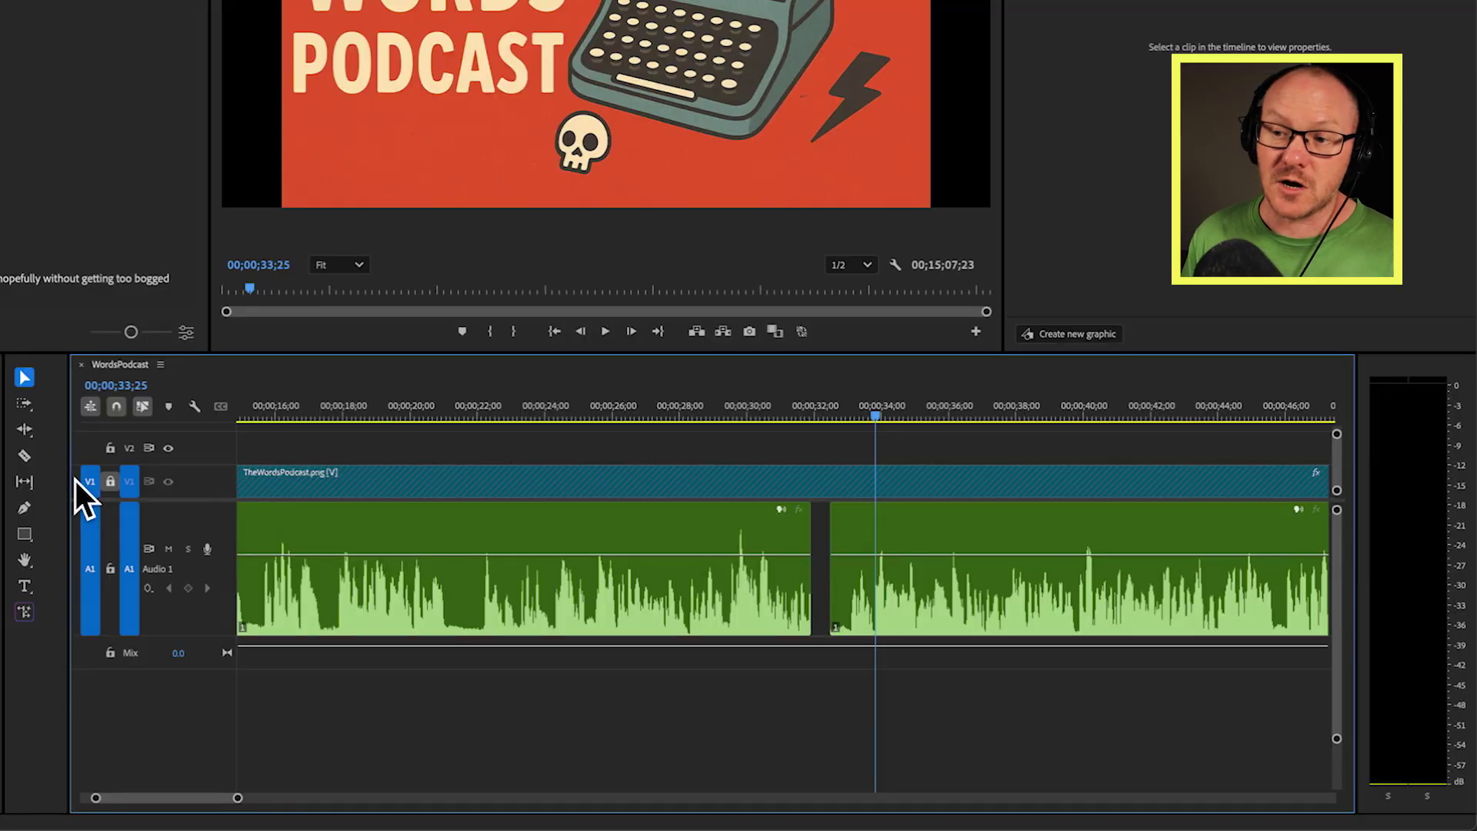
left_click(89, 481)
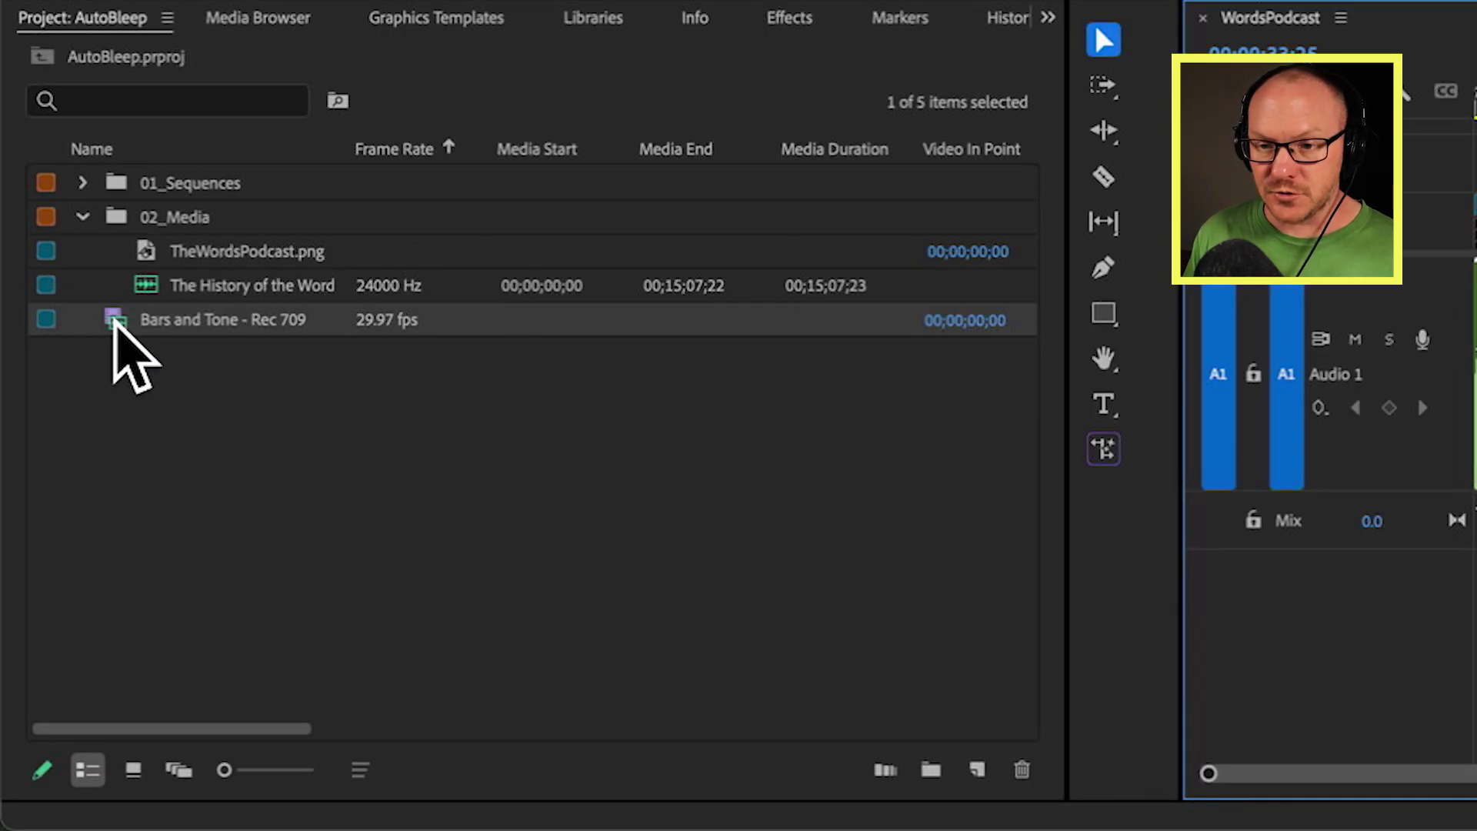
left_click_drag(114, 322, 1341, 522)
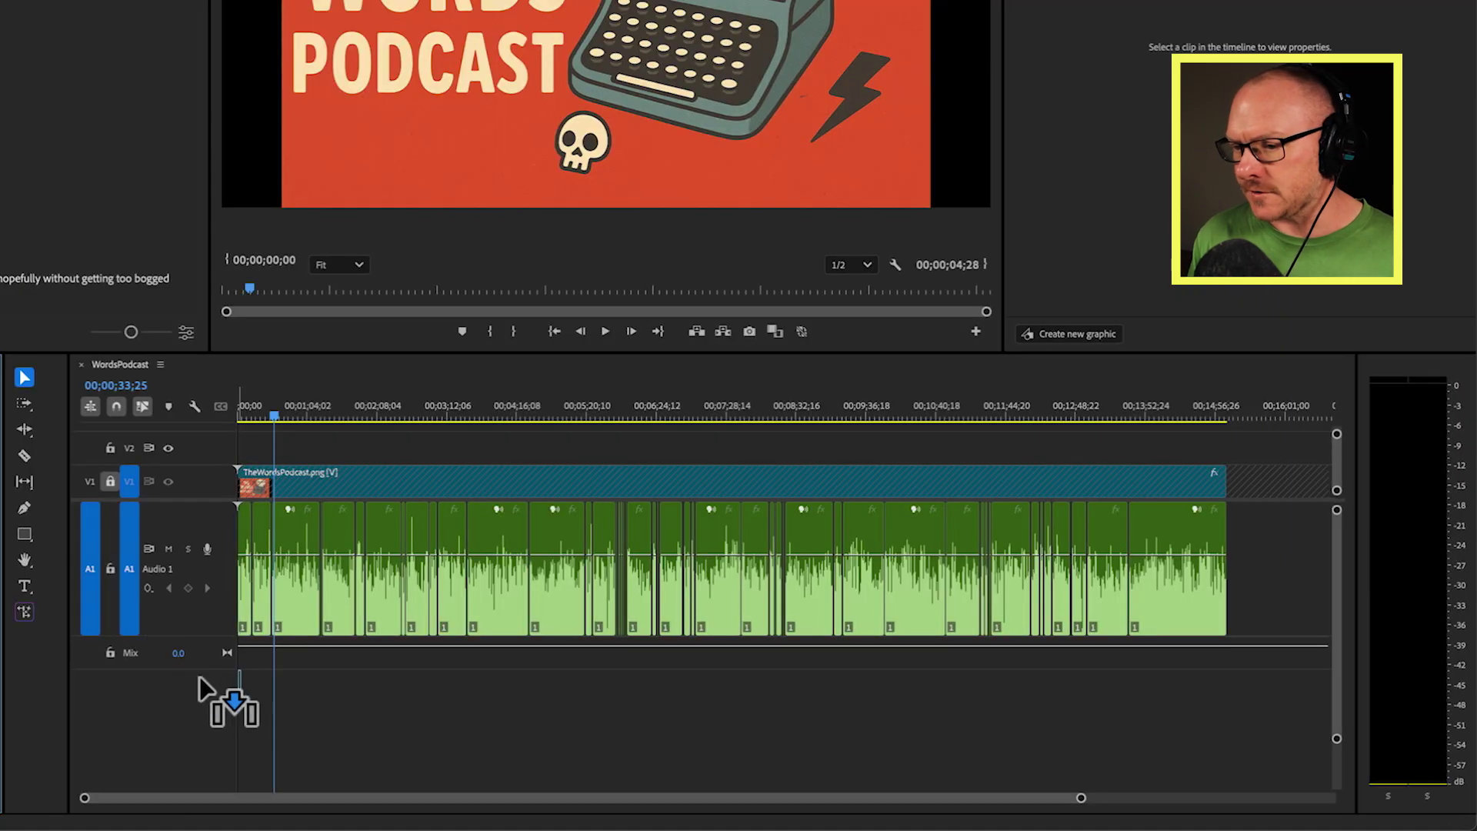
left_click_drag(200, 675, 529, 662)
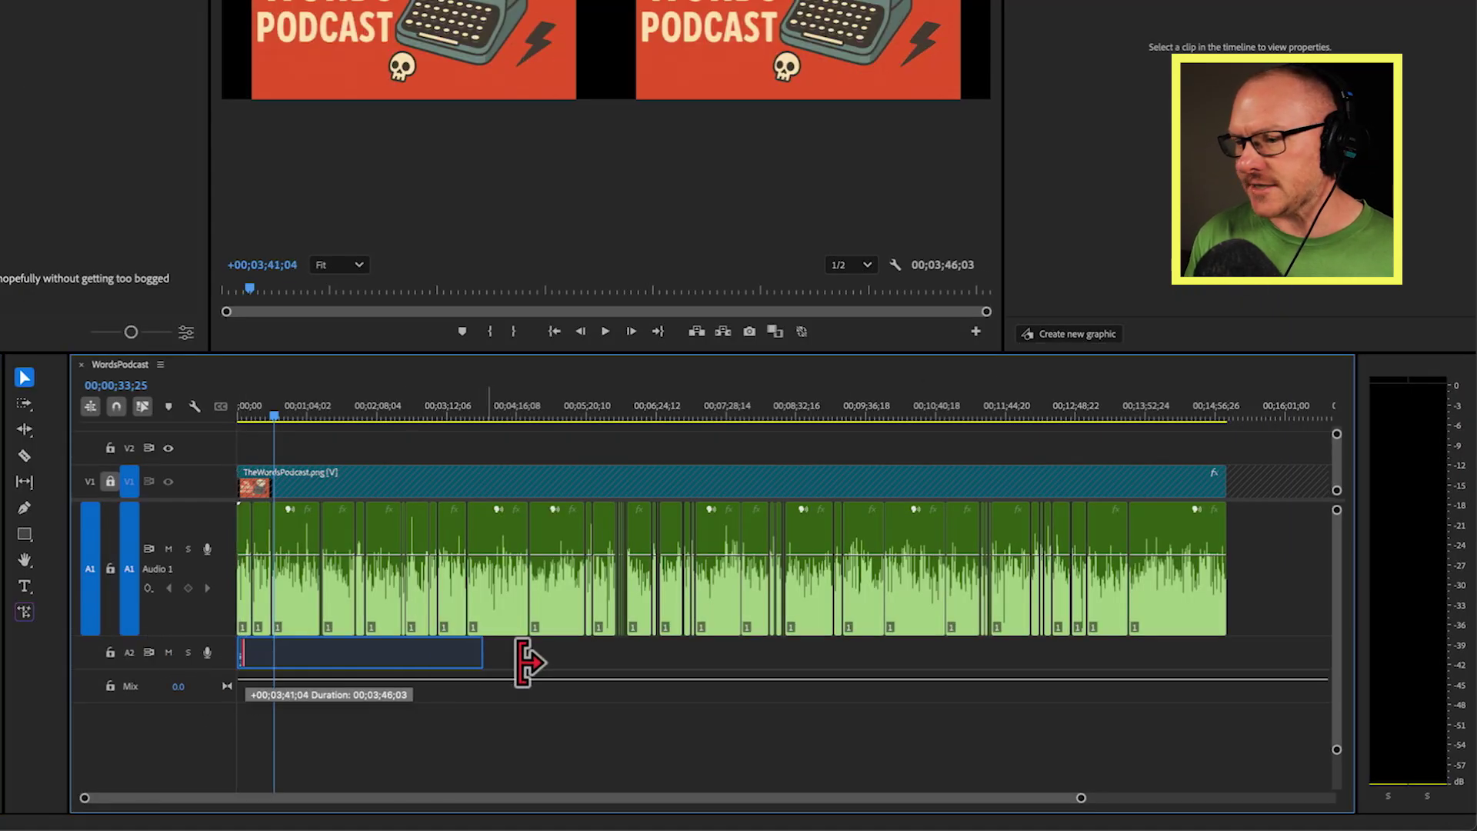
left_click_drag(901, 640, 1235, 656)
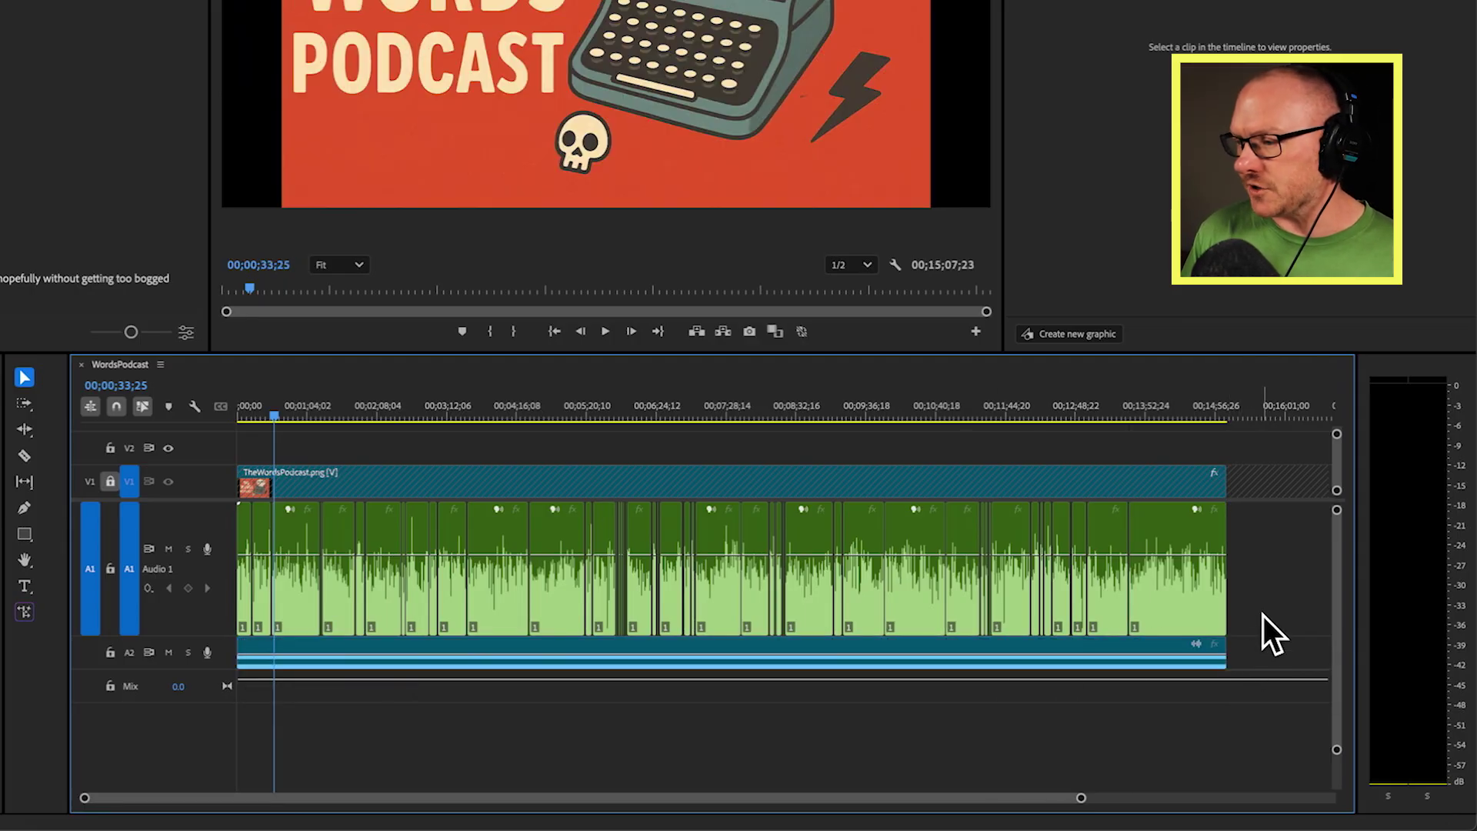
Move all podcast clips from A1 onto the tone track and delete the empty Audio 1 track.
left_click_drag(1262, 615, 251, 543)
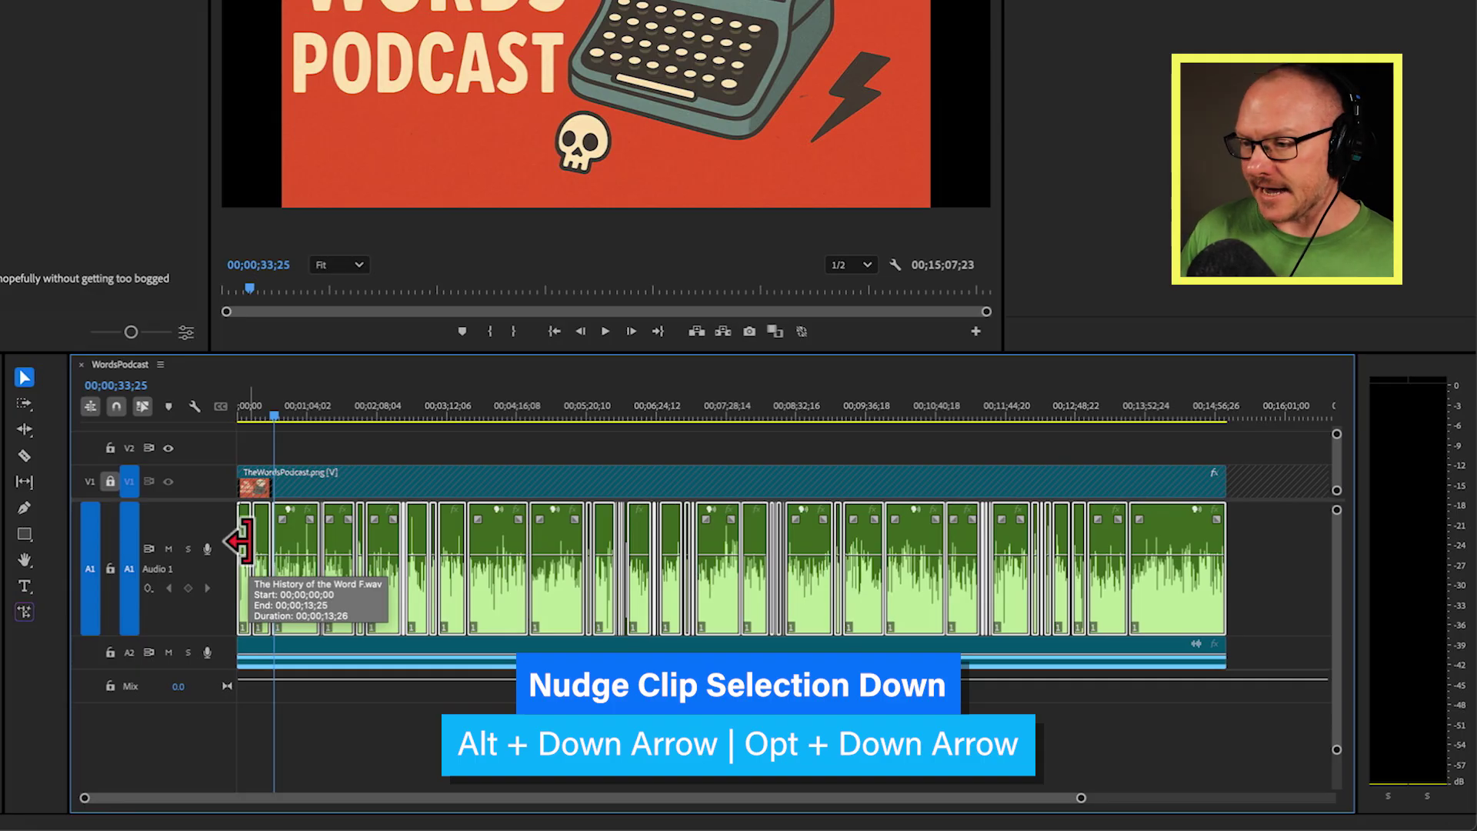
key("alt+Down")
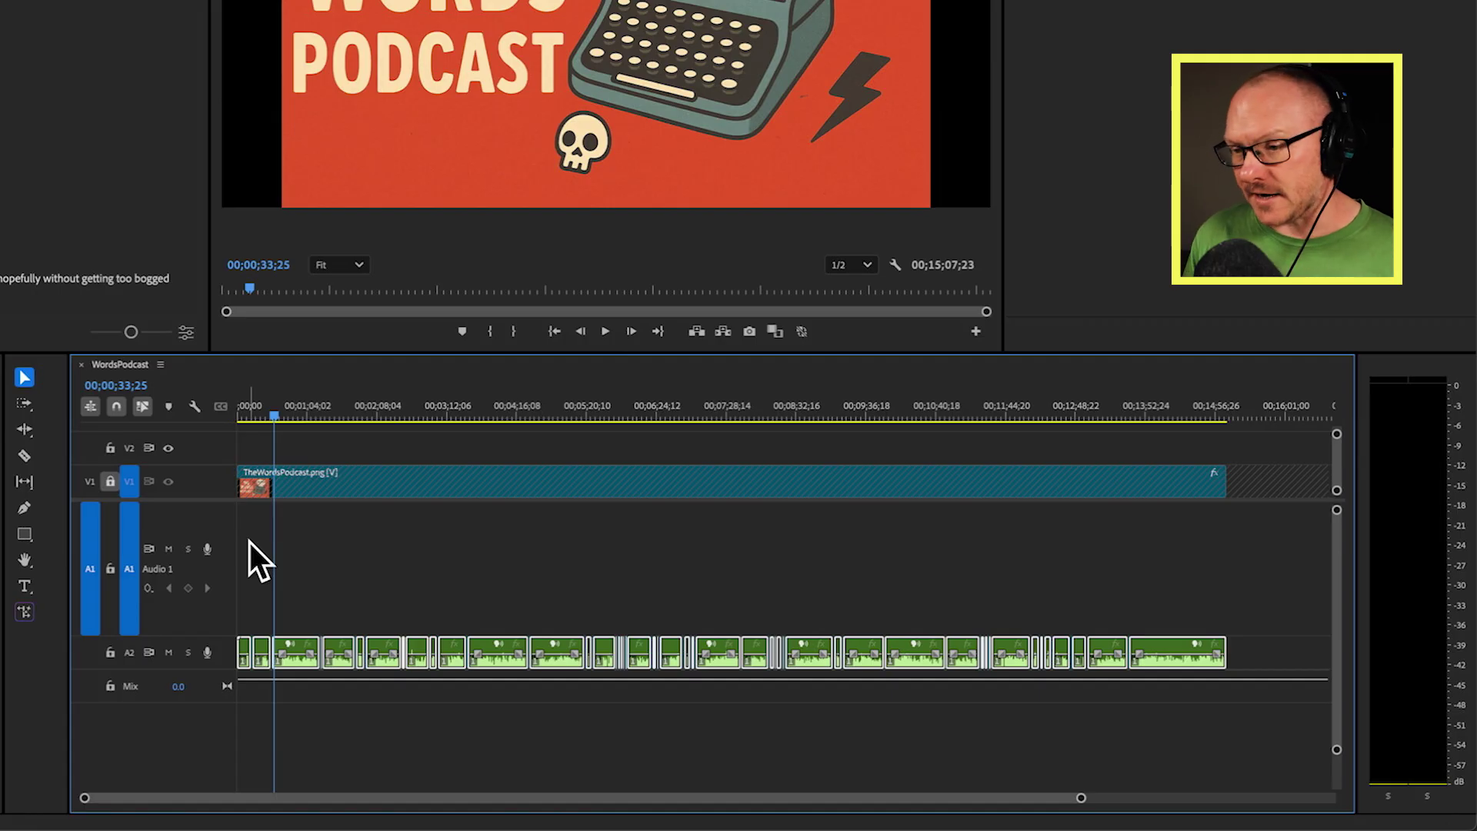
right_click(215, 574)
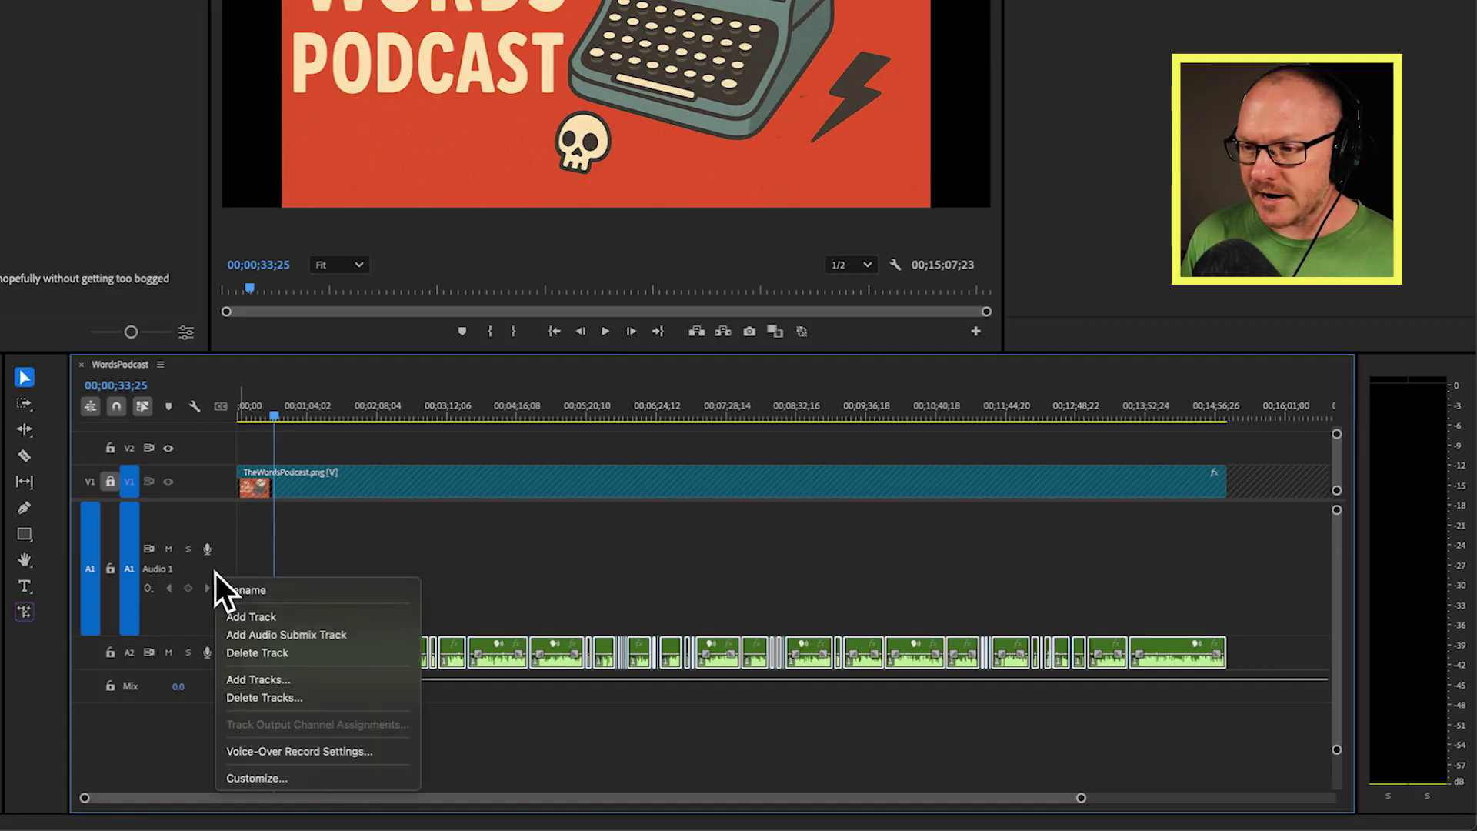
left_click(297, 651)
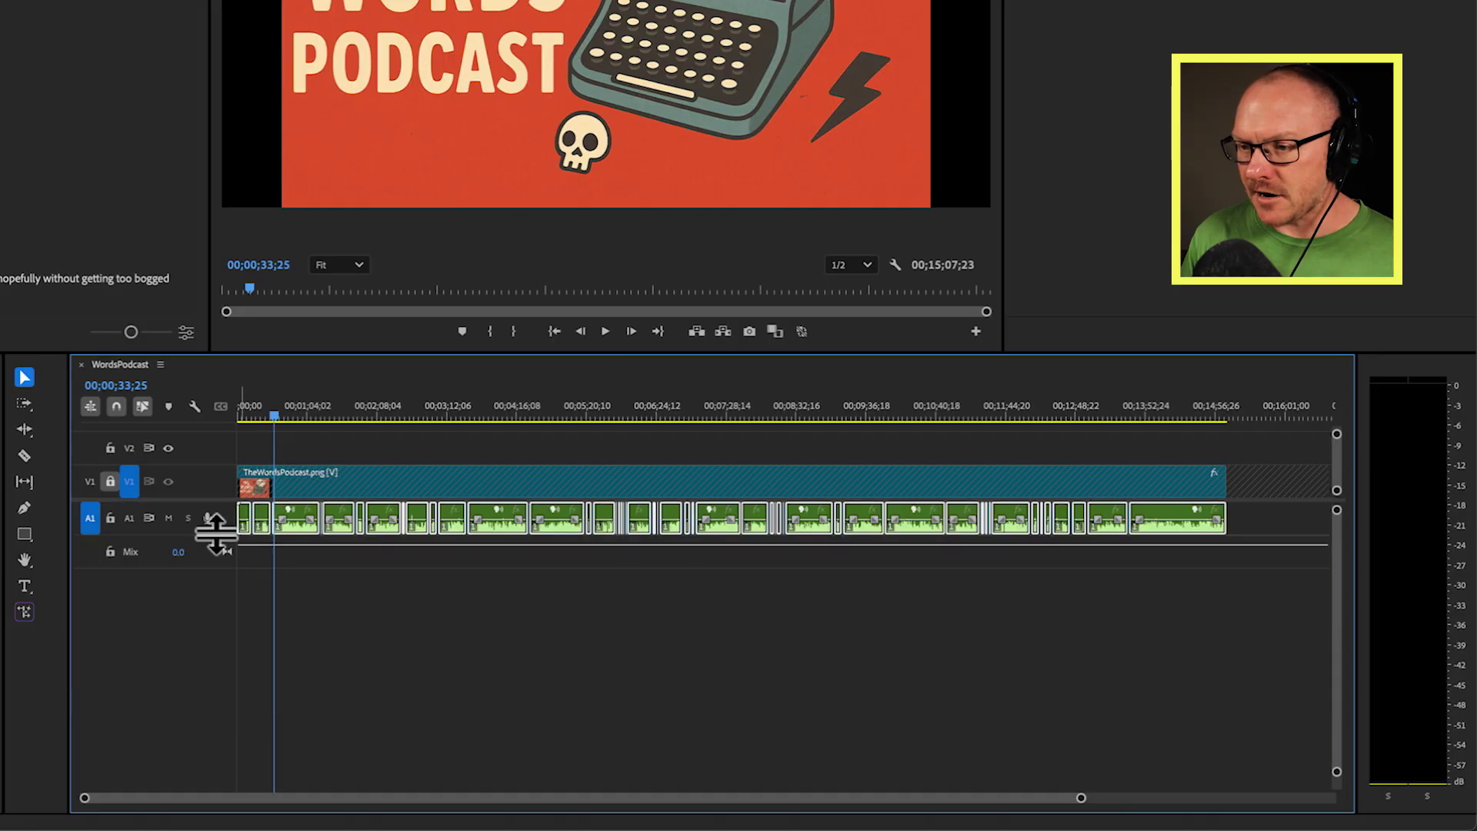
Enlarge the audio track to show waveforms and zoom in around the first cut.
left_click_drag(213, 543, 219, 631)
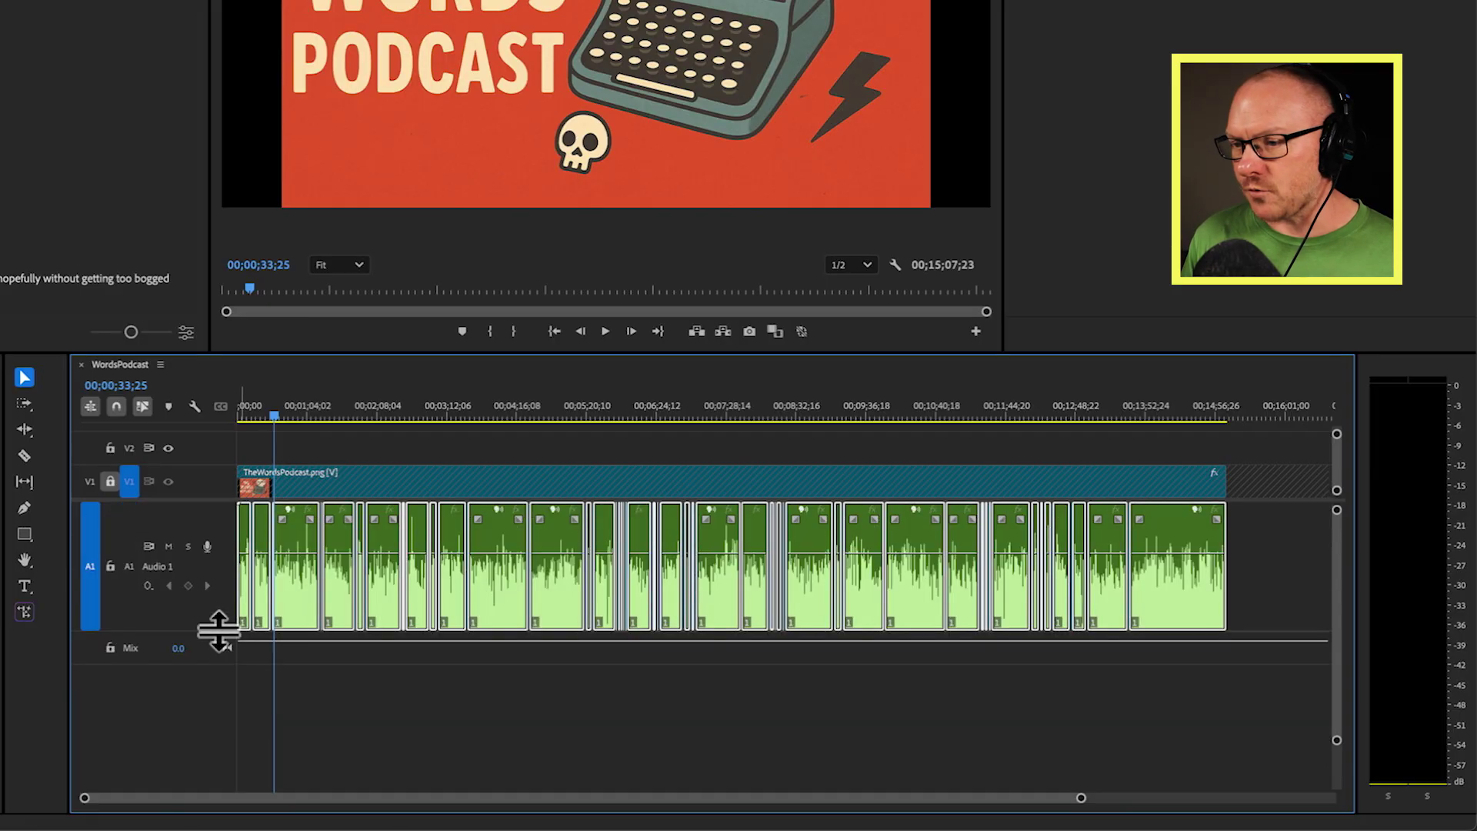
left_click(410, 687)
key("equal")
key("equal")
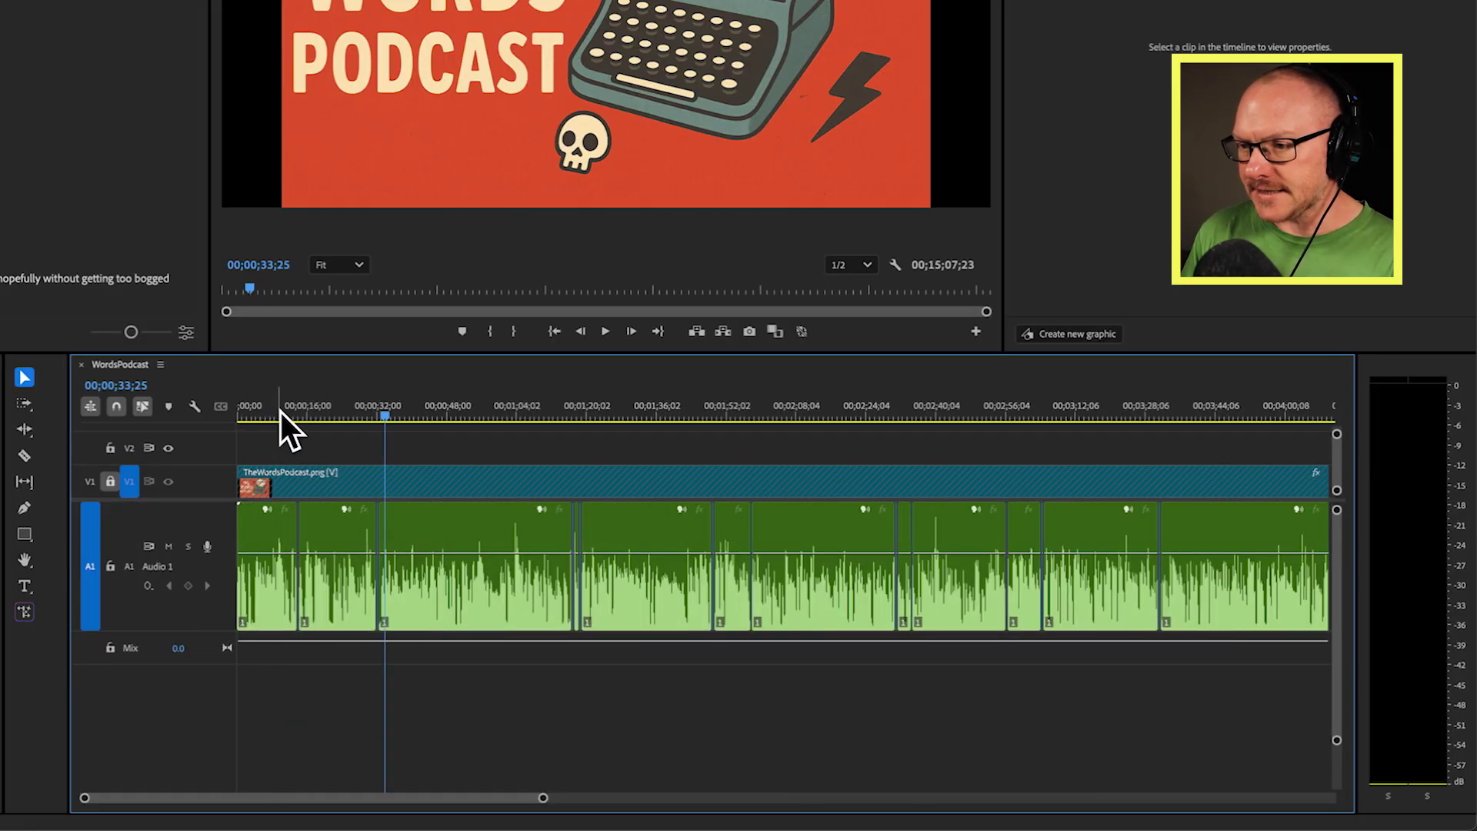
left_click(280, 412)
key("equal")
key("equal")
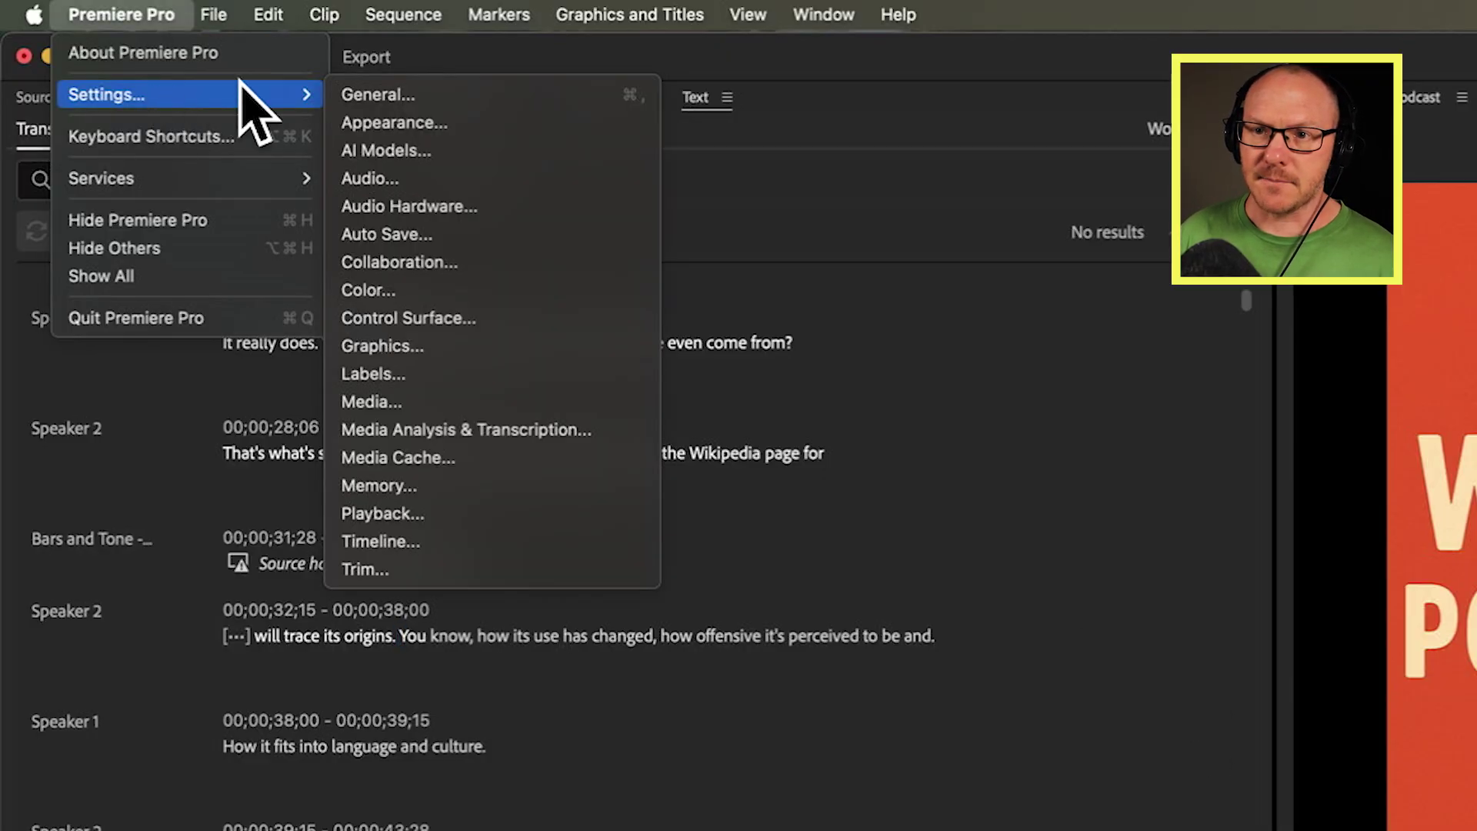
Change the Timeline preference Audio Transition Default Duration from 1.00 seconds to 2 frames.
left_click(454, 541)
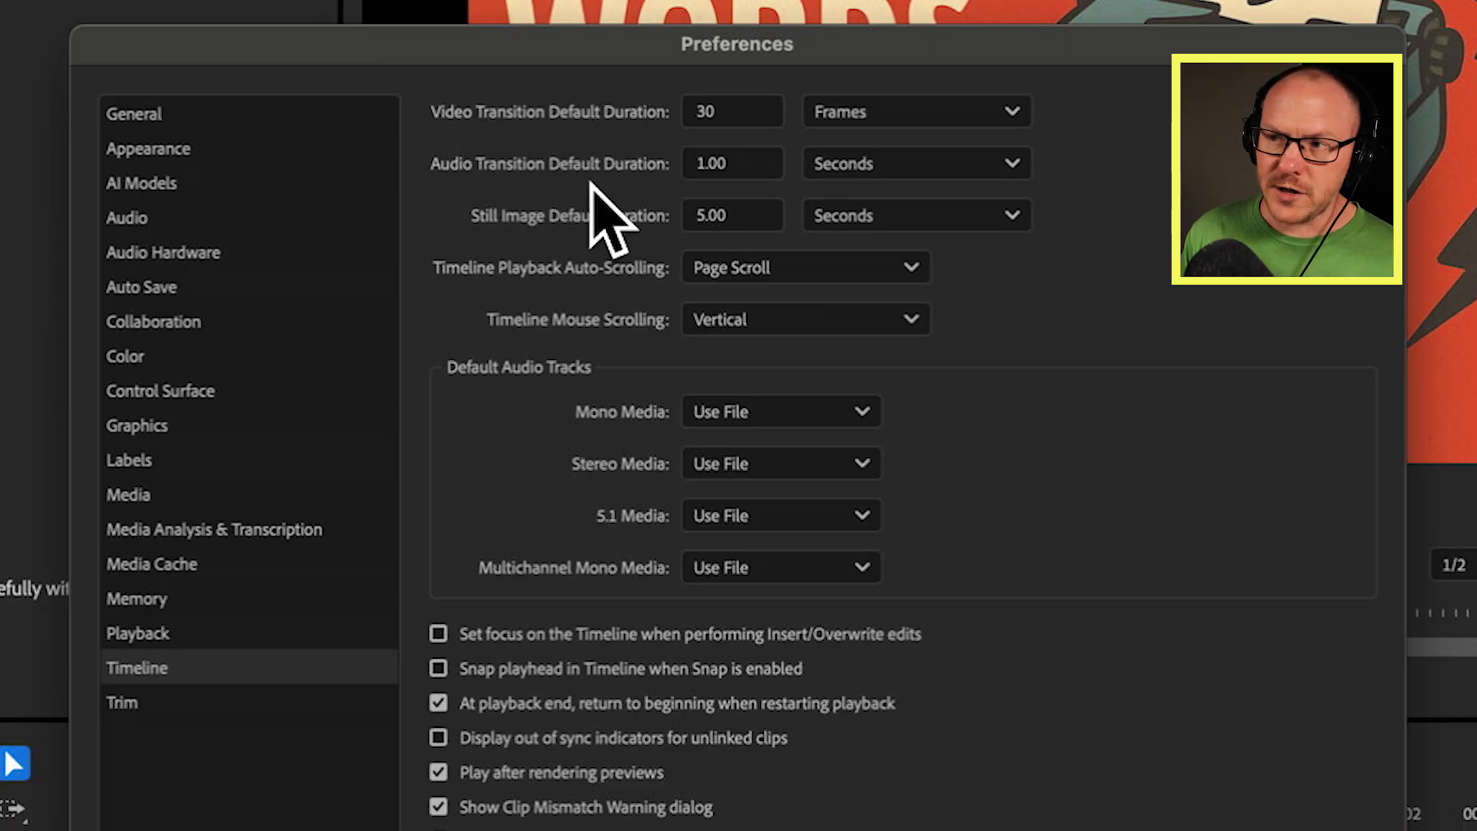
left_click(861, 176)
left_click(900, 212)
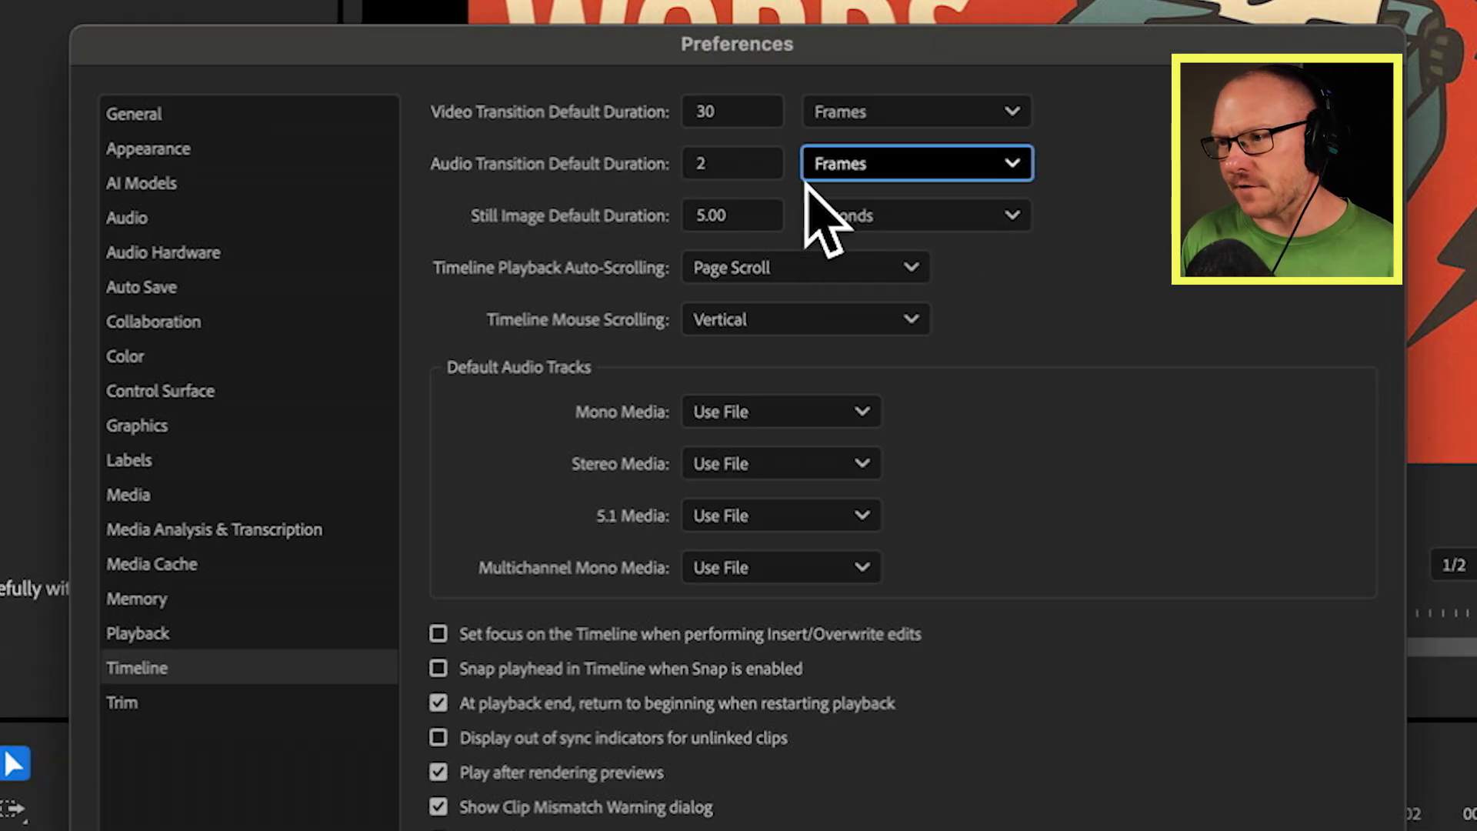
left_click(745, 163)
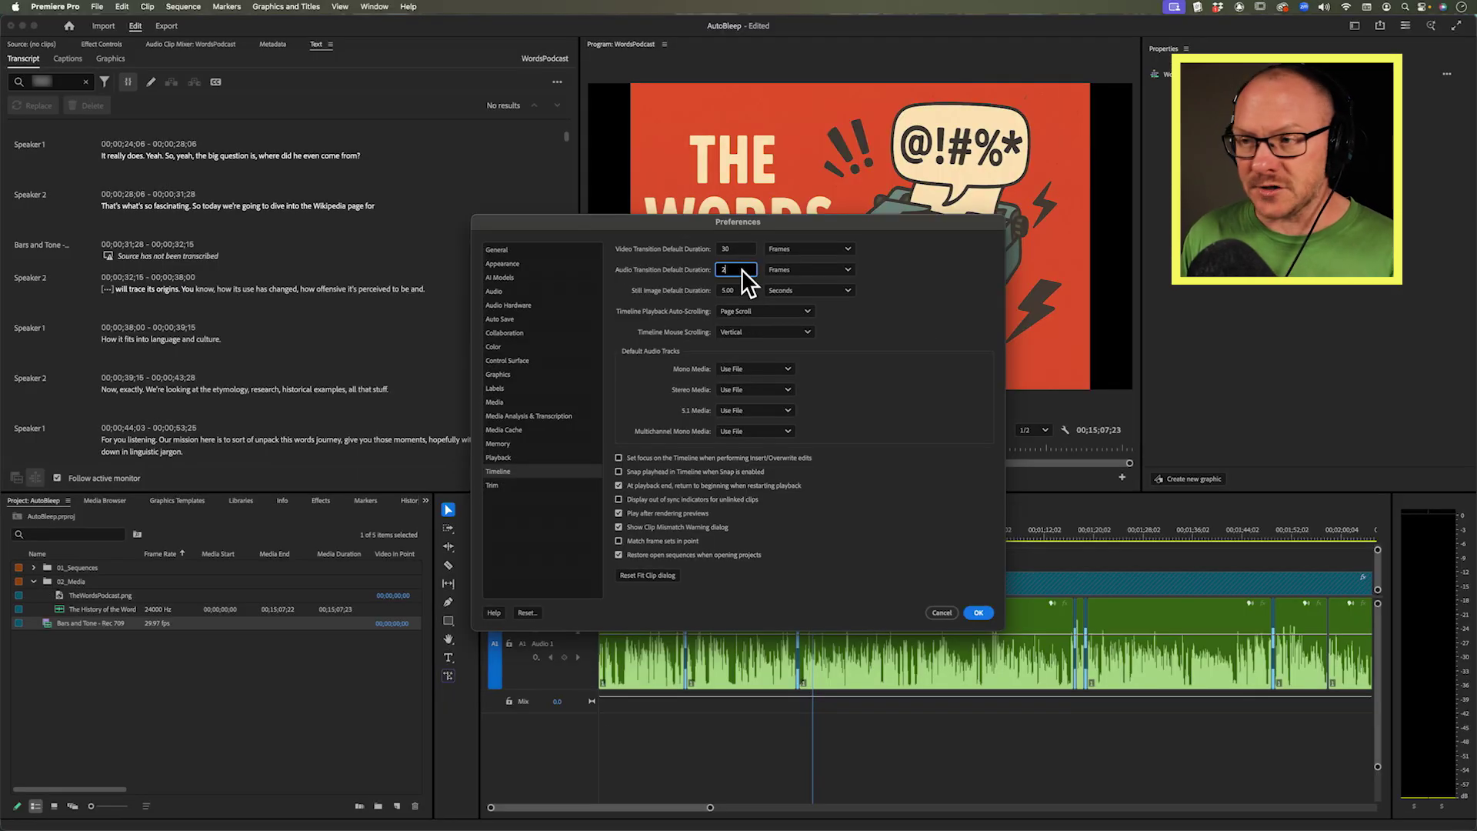
Confirm the 2-frame preference, fit the whole sequence, and select every audio edit point.
left_click(978, 612)
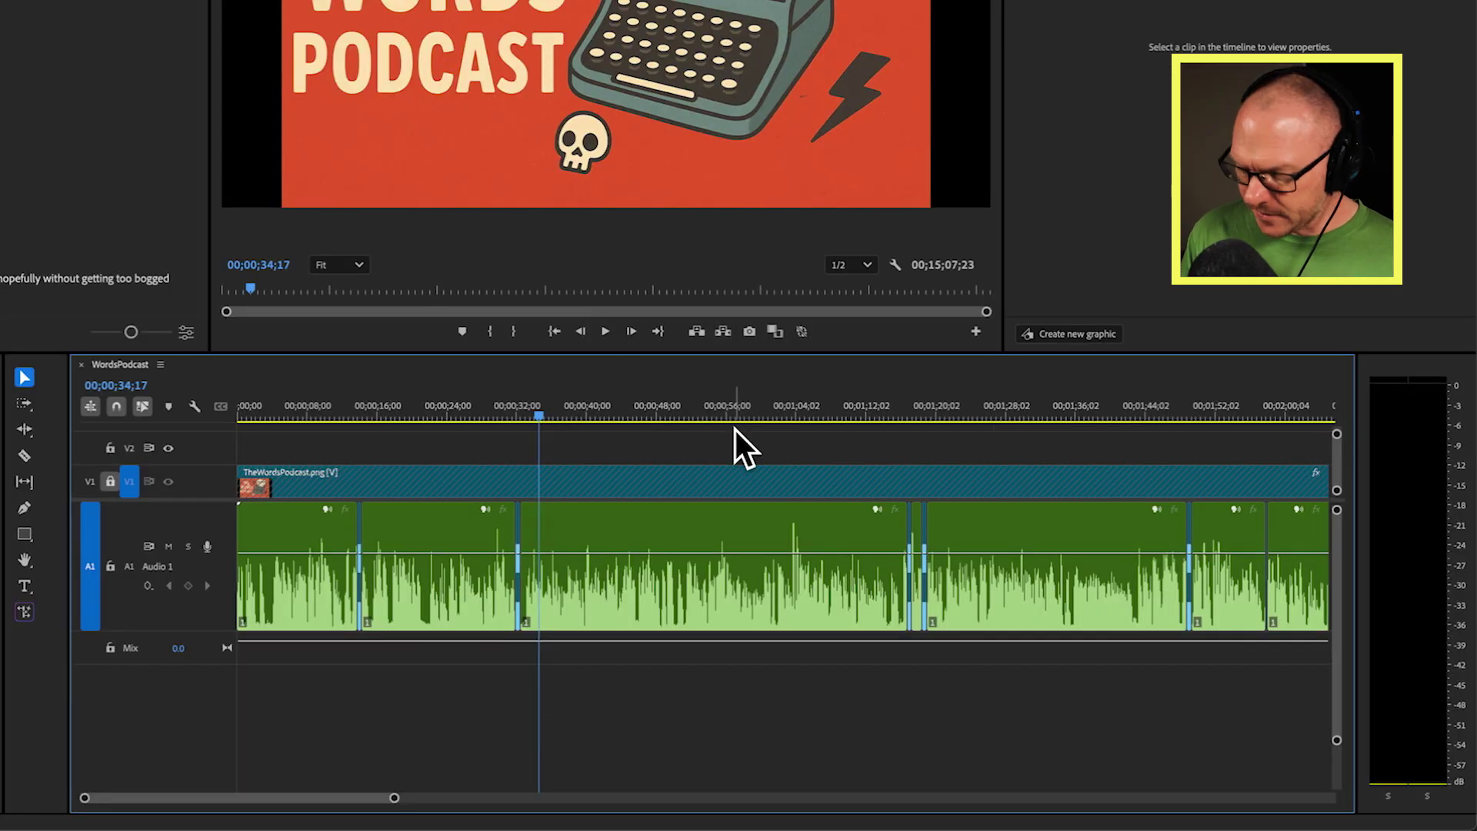
key("backslash")
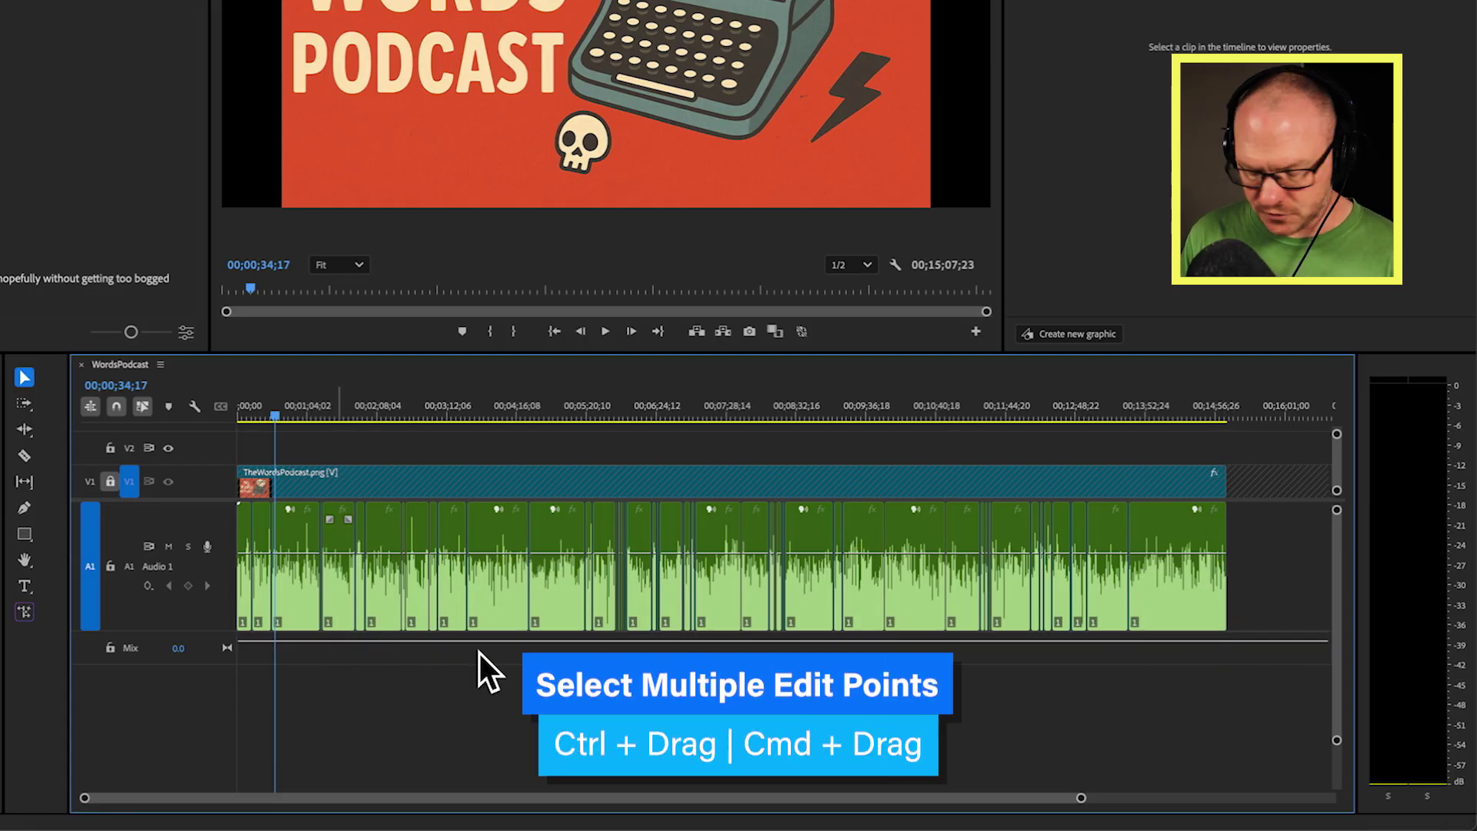
left_click_drag(1163, 660, 241, 577)
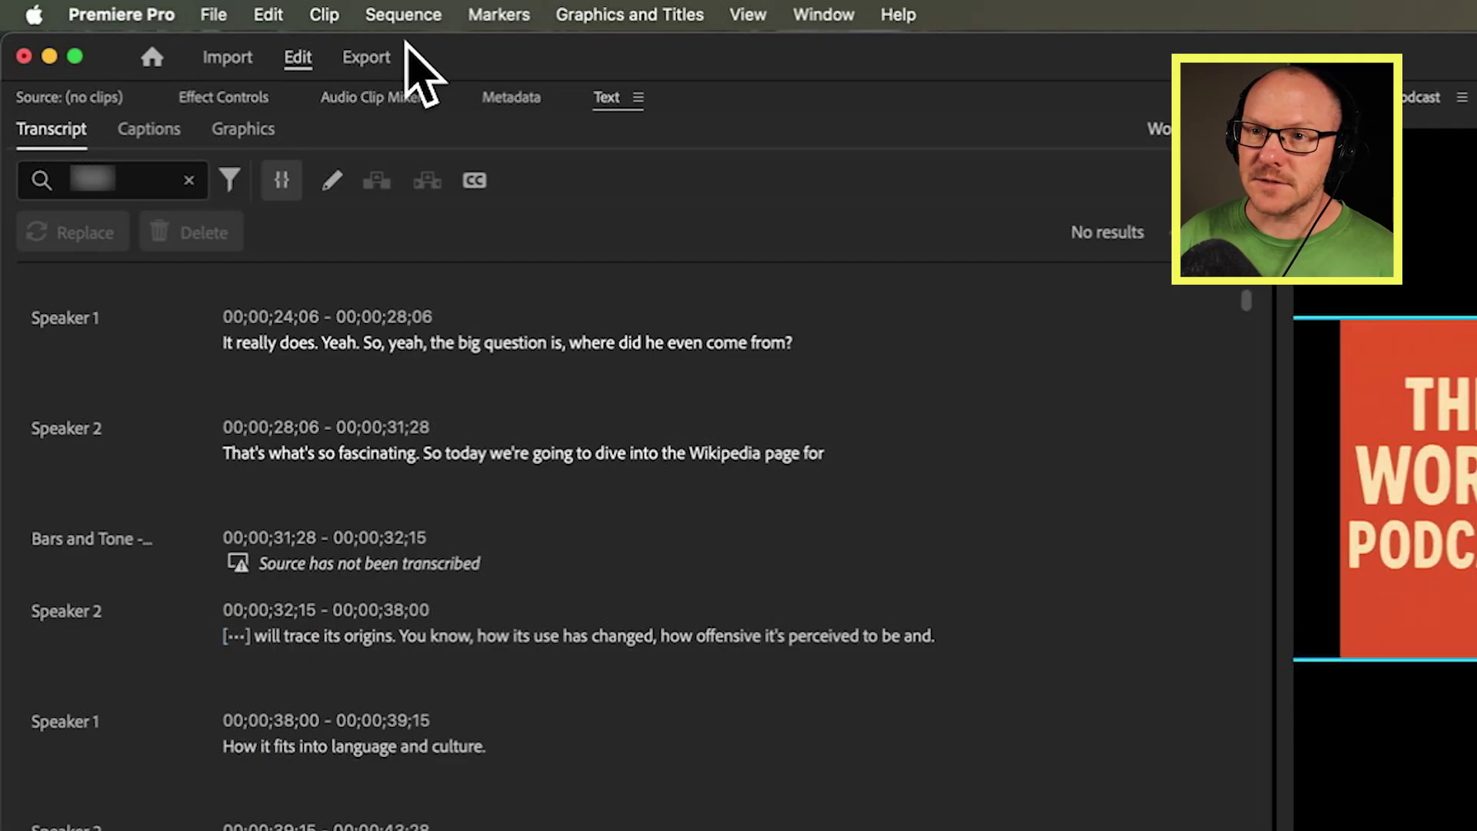
left_click(403, 14)
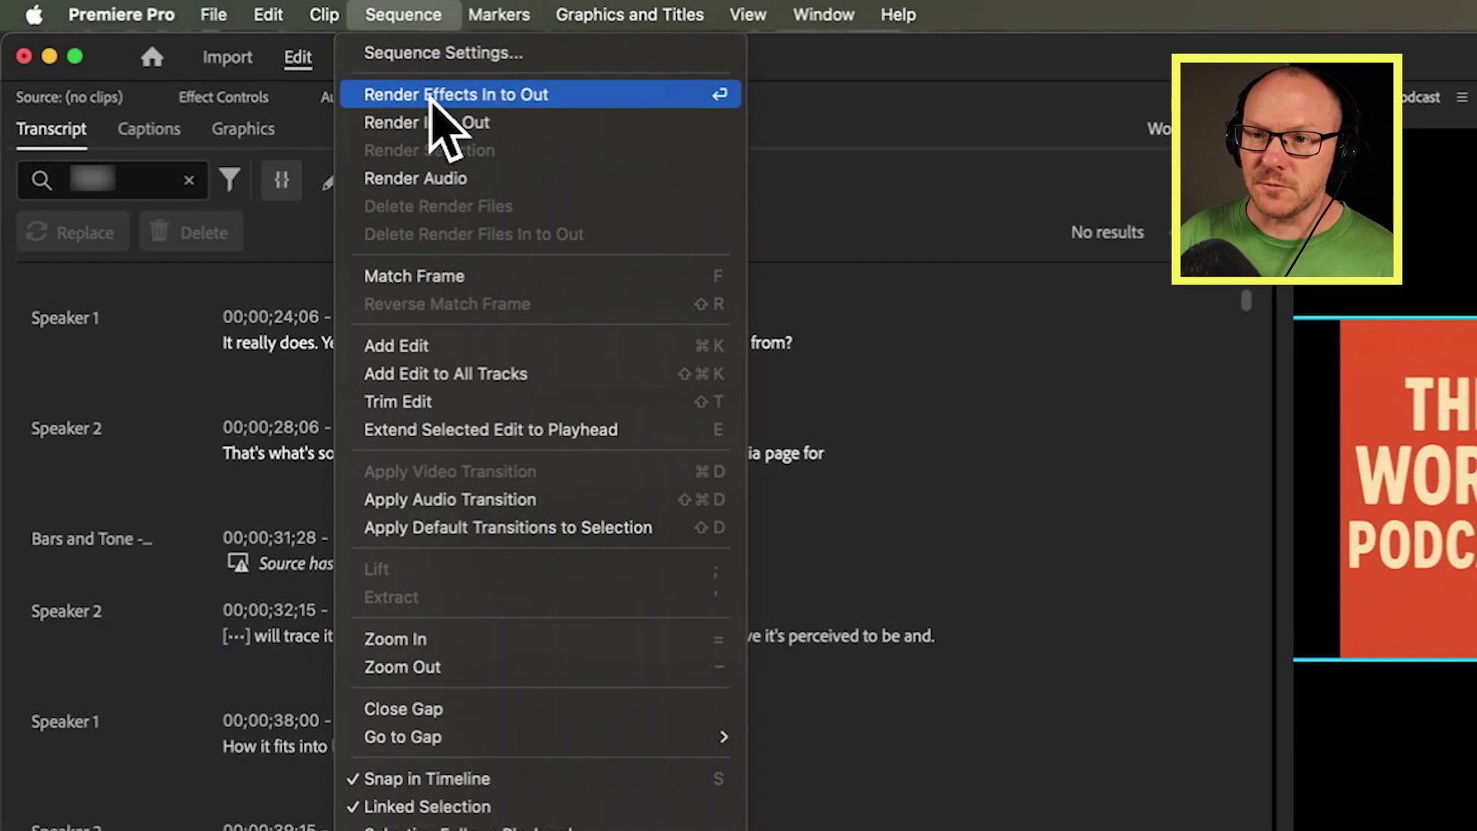